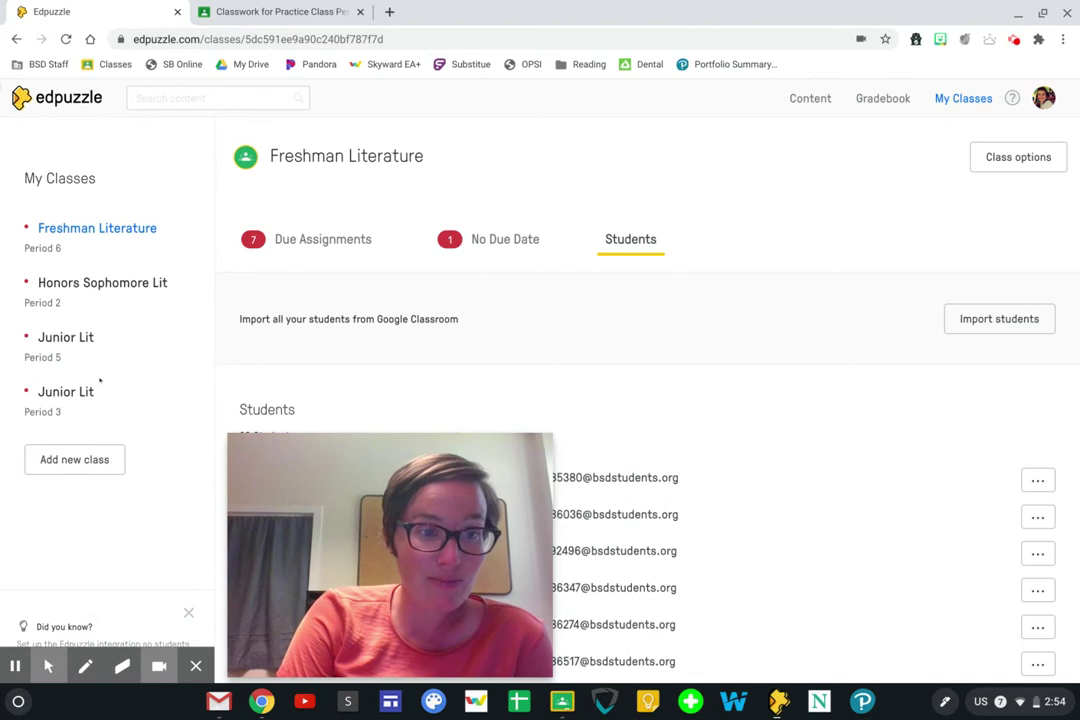
# Import Practice Class from Google Classroom as a new class with its students
pyautogui.click(103, 465)
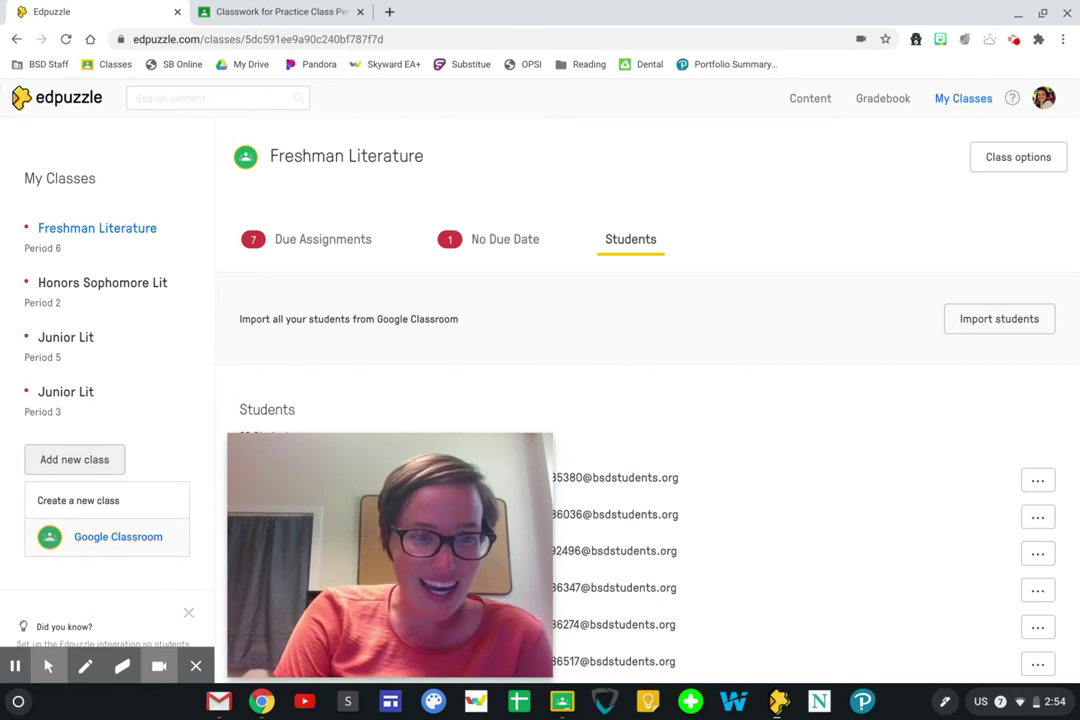
pyautogui.click(116, 536)
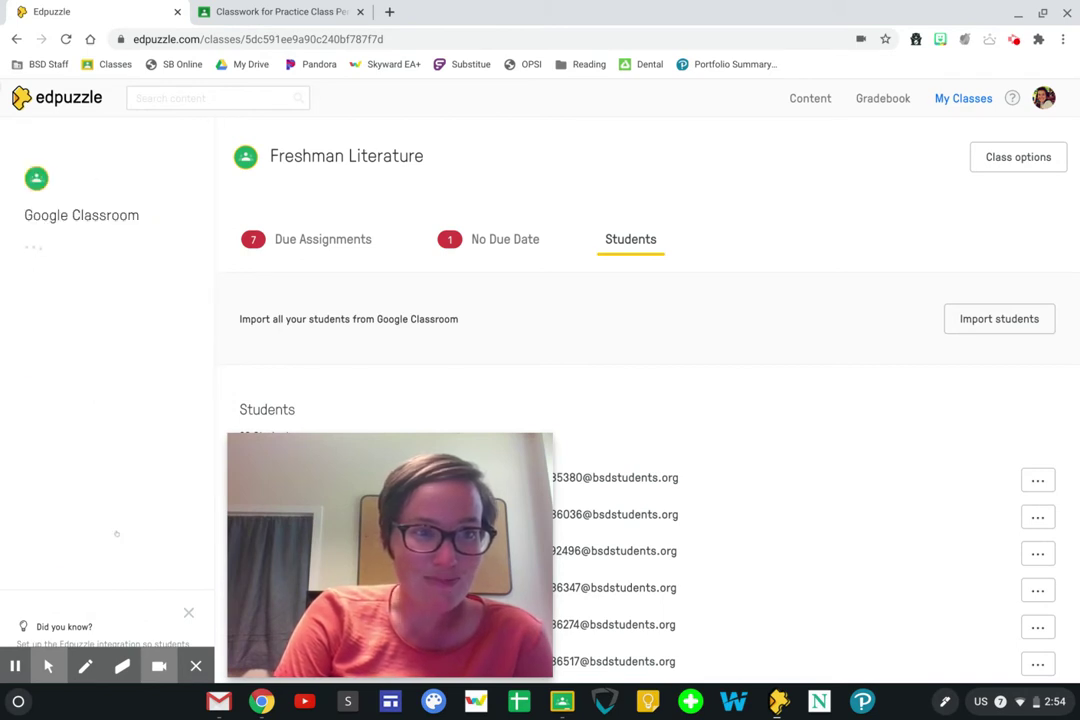
pyautogui.click(34, 309)
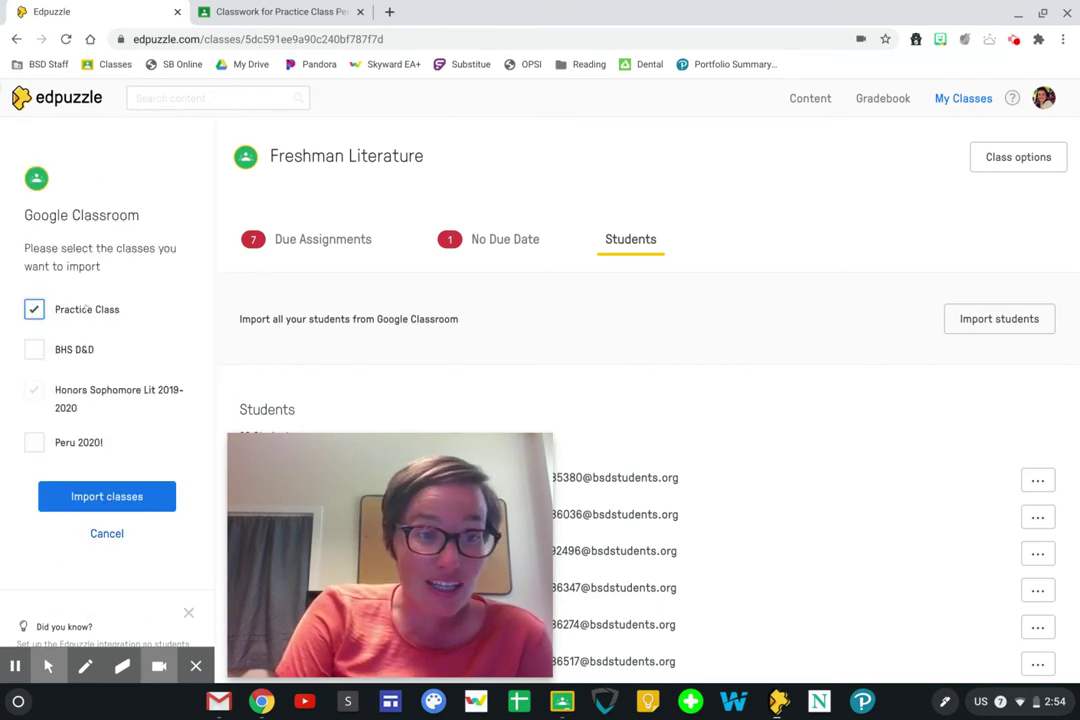
pyautogui.click(99, 494)
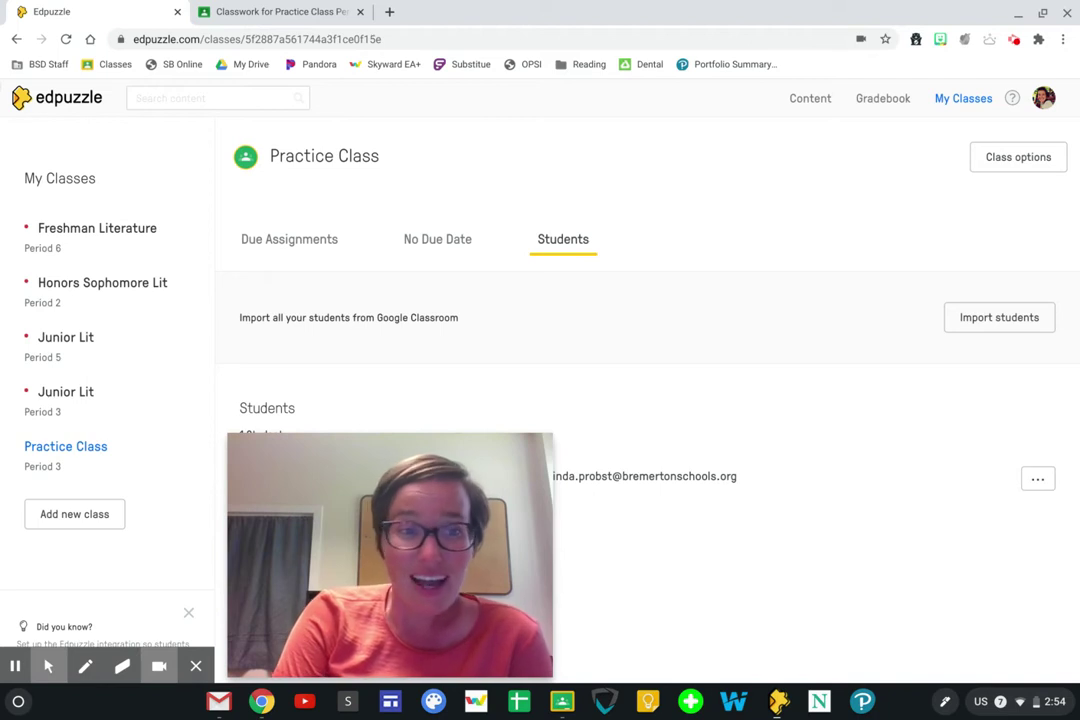
pyautogui.moveTo(412, 494)
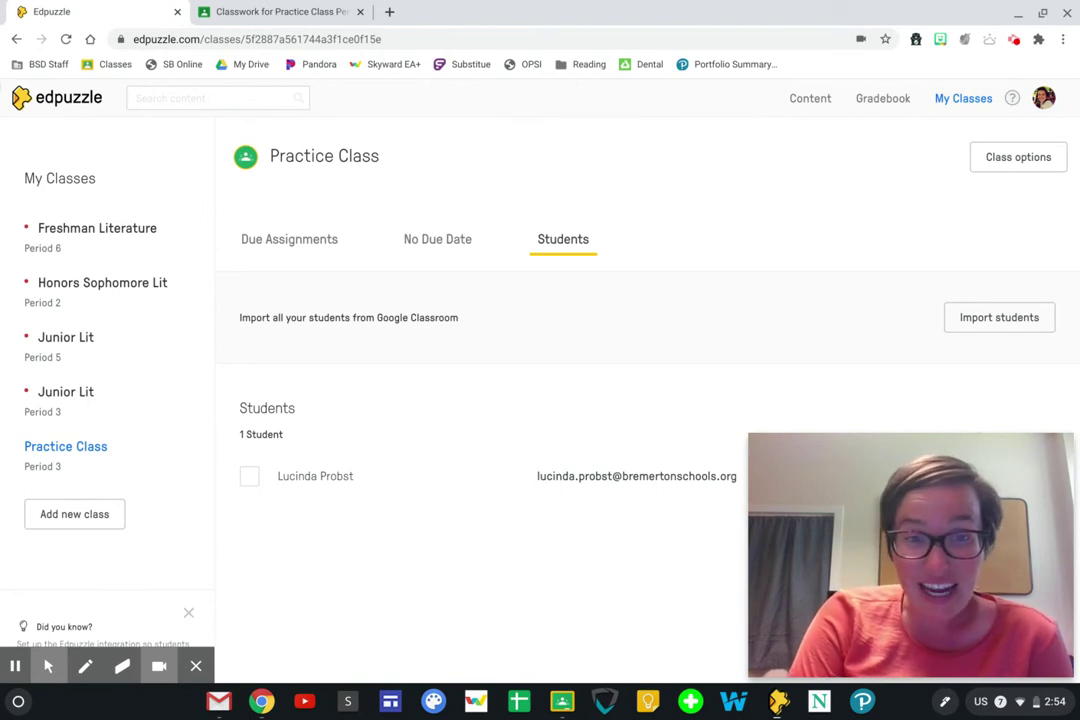
pyautogui.click(963, 321)
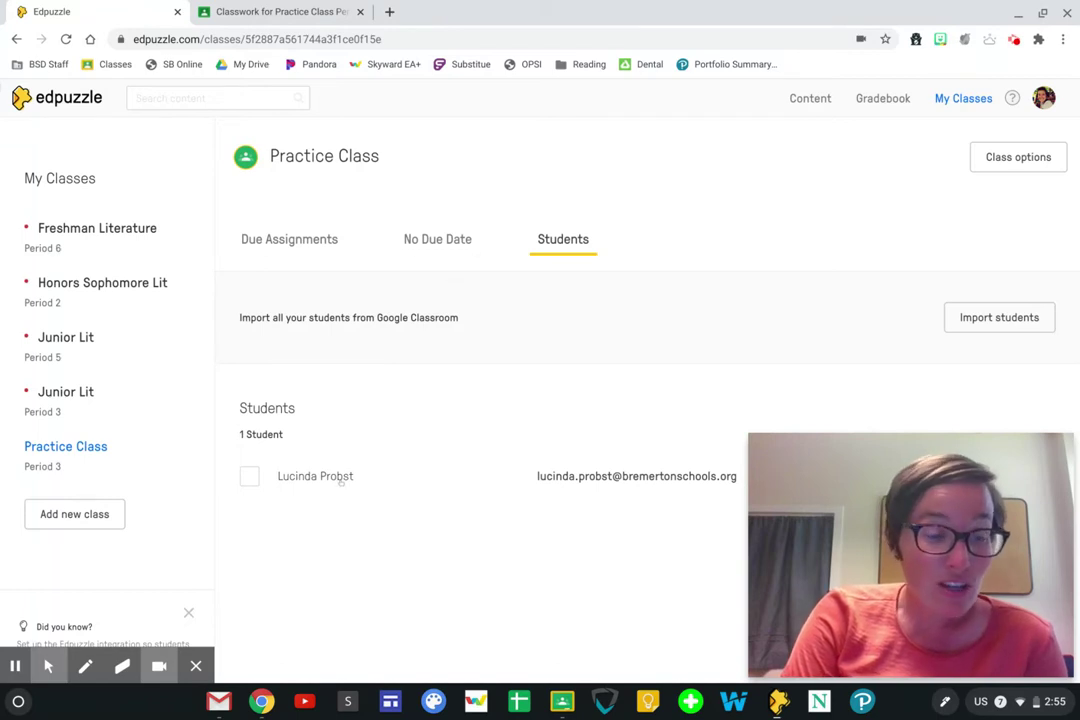
# Create a new Classic-type class named Practice II without a description
pyautogui.click(111, 514)
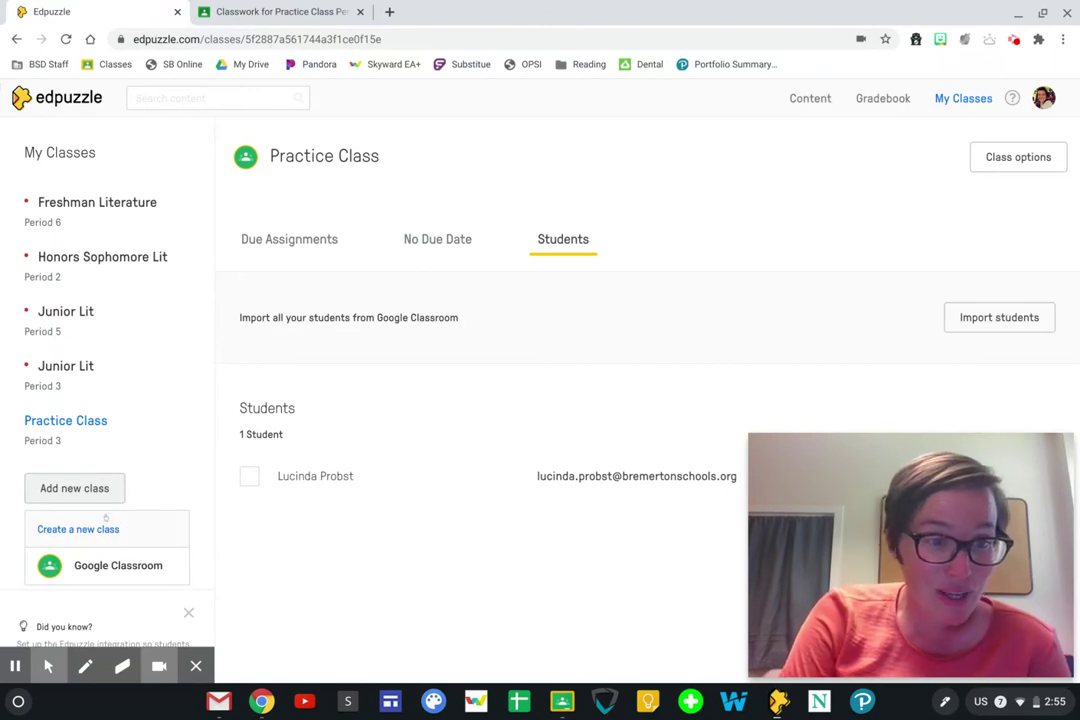
pyautogui.click(106, 523)
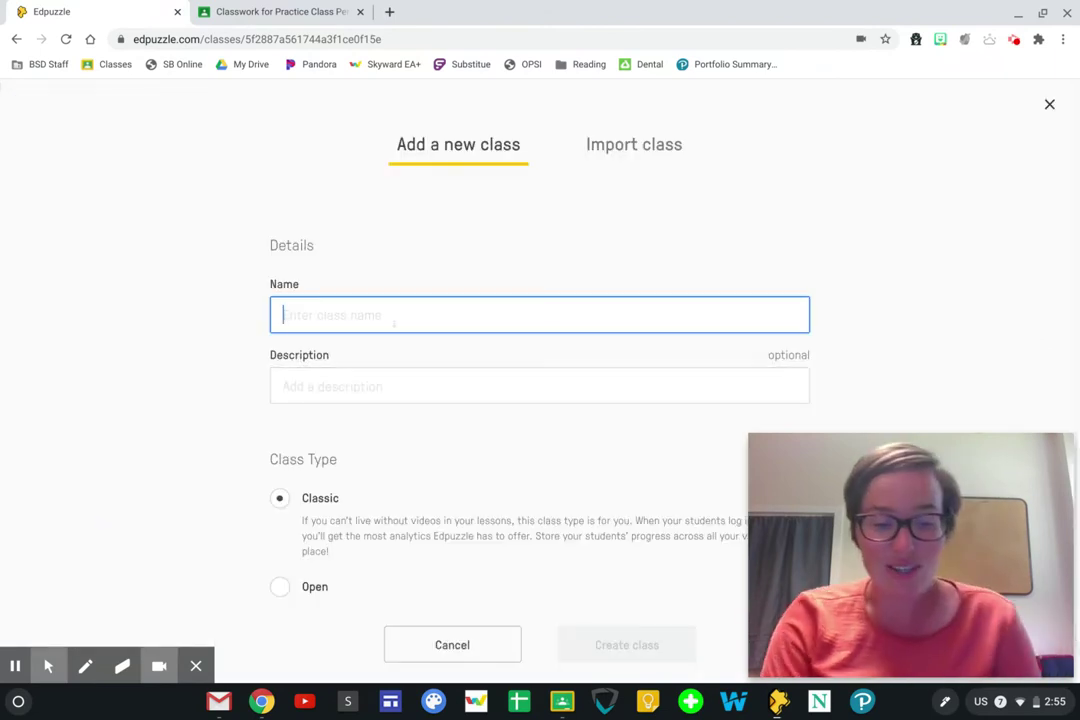
pyautogui.write('Practice II')
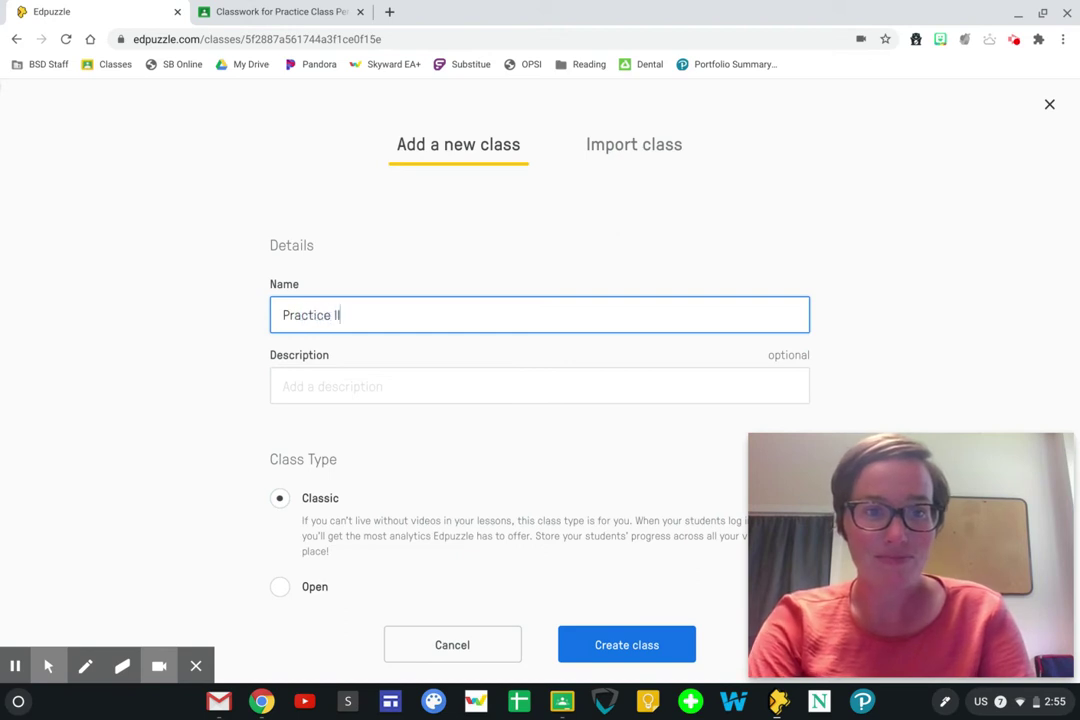
pyautogui.click(384, 386)
pyautogui.scroll(-1, 376, 383)
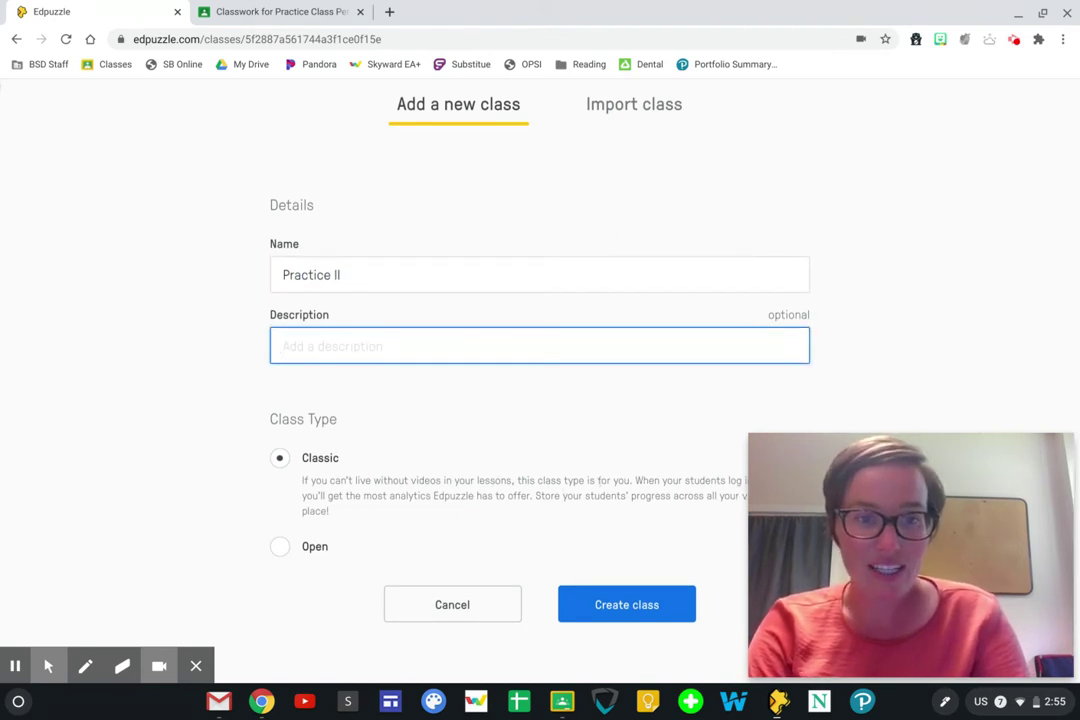
pyautogui.click(608, 595)
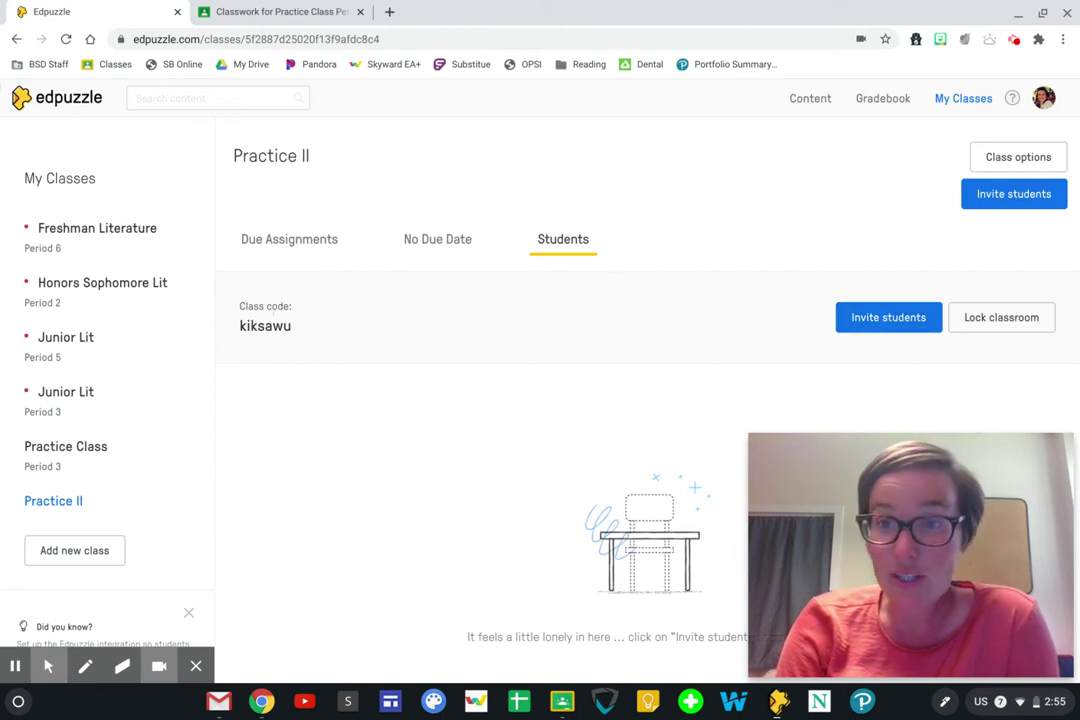
# Copy the student invitation link for the Practice II class and close the invitation
pyautogui.click(888, 320)
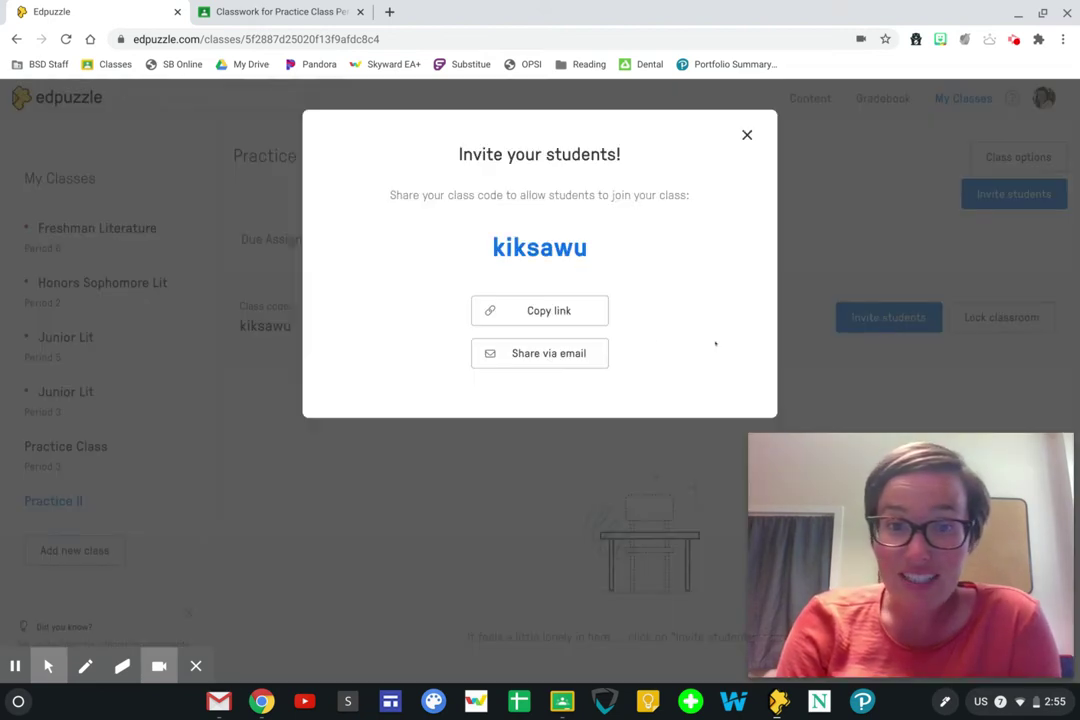
pyautogui.click(540, 311)
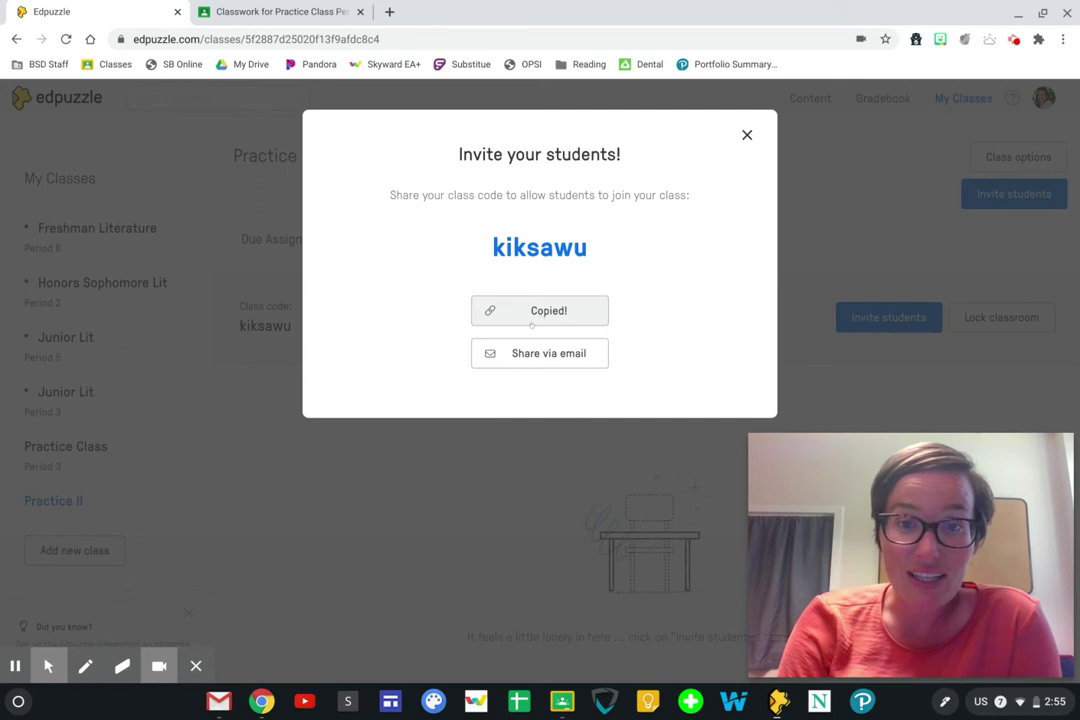
pyautogui.click(747, 137)
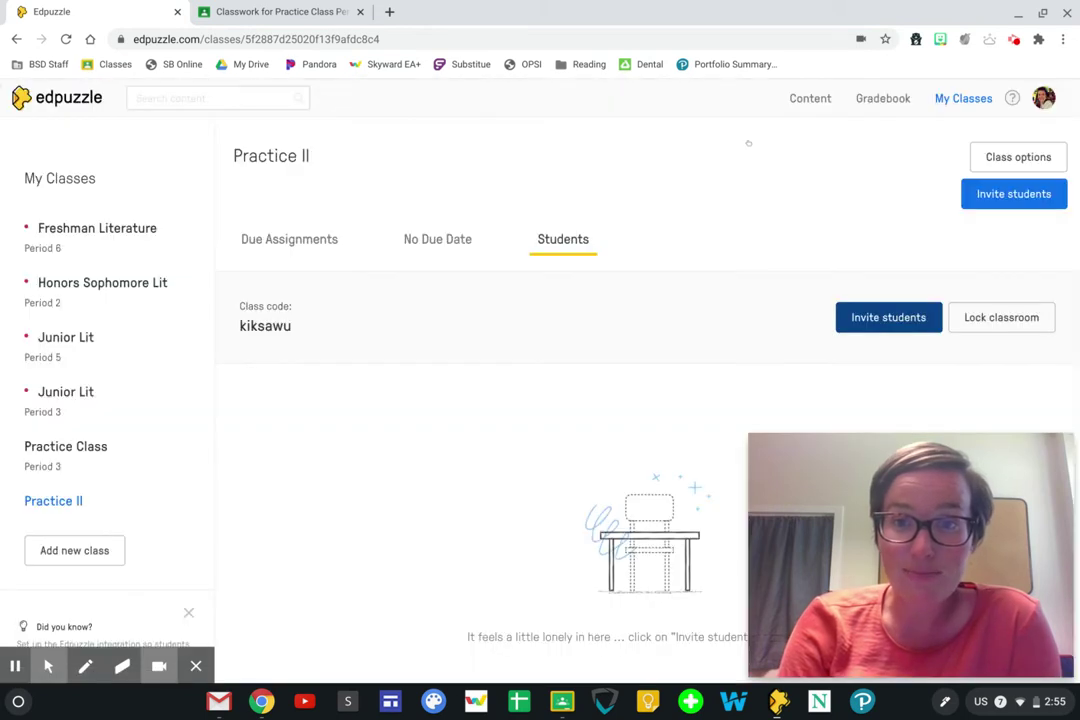
pyautogui.click(104, 555)
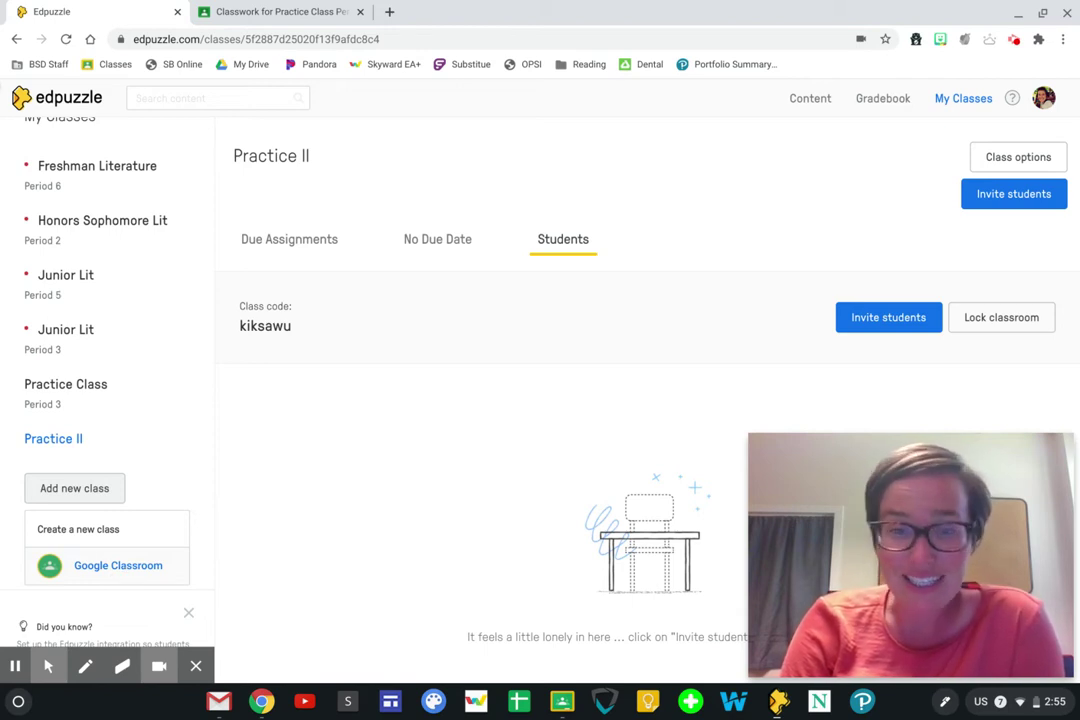
pyautogui.click(397, 461)
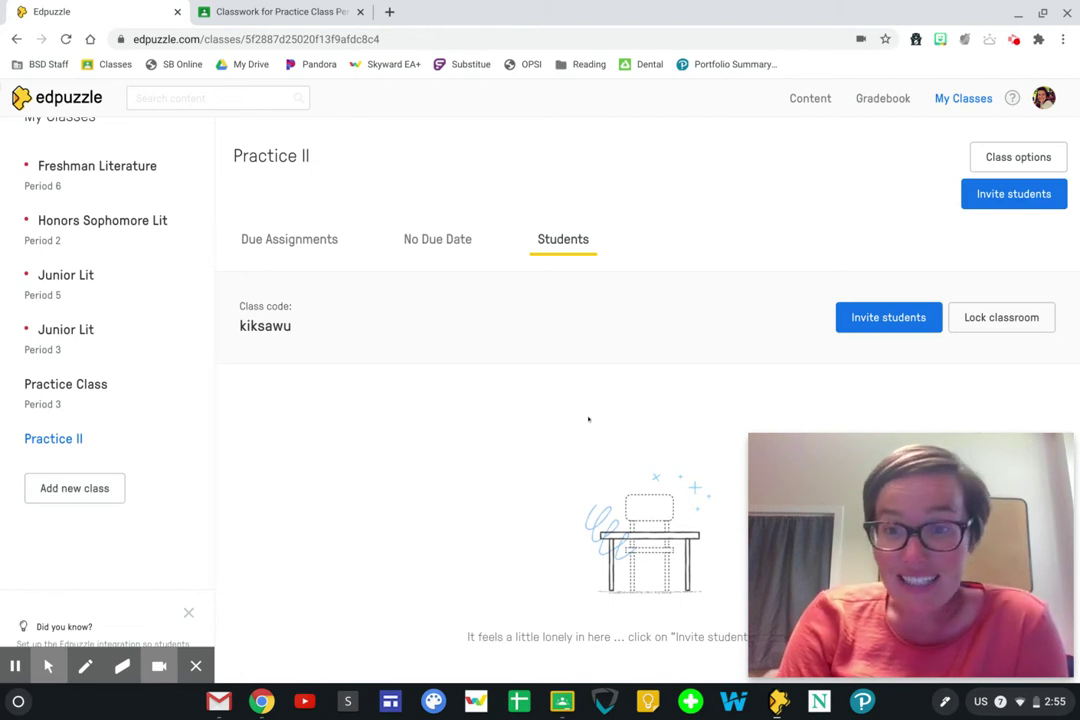
# Open the Germs and Handwashing video from the school's Literature/Language Arts content
pyautogui.click(801, 92)
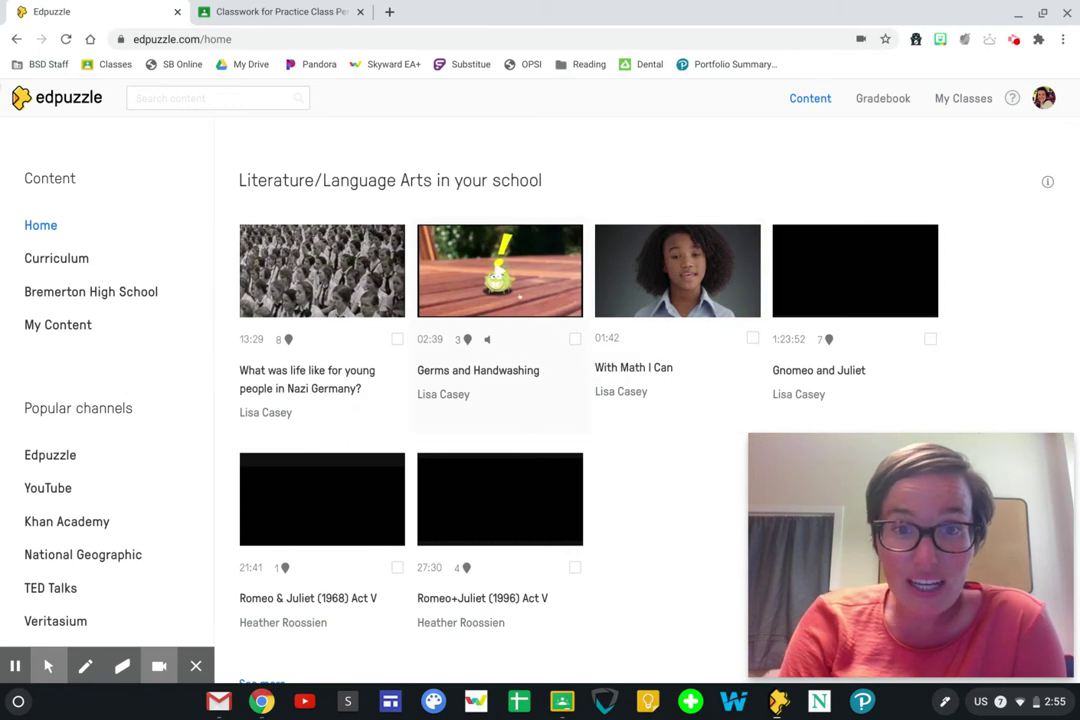
pyautogui.click(519, 290)
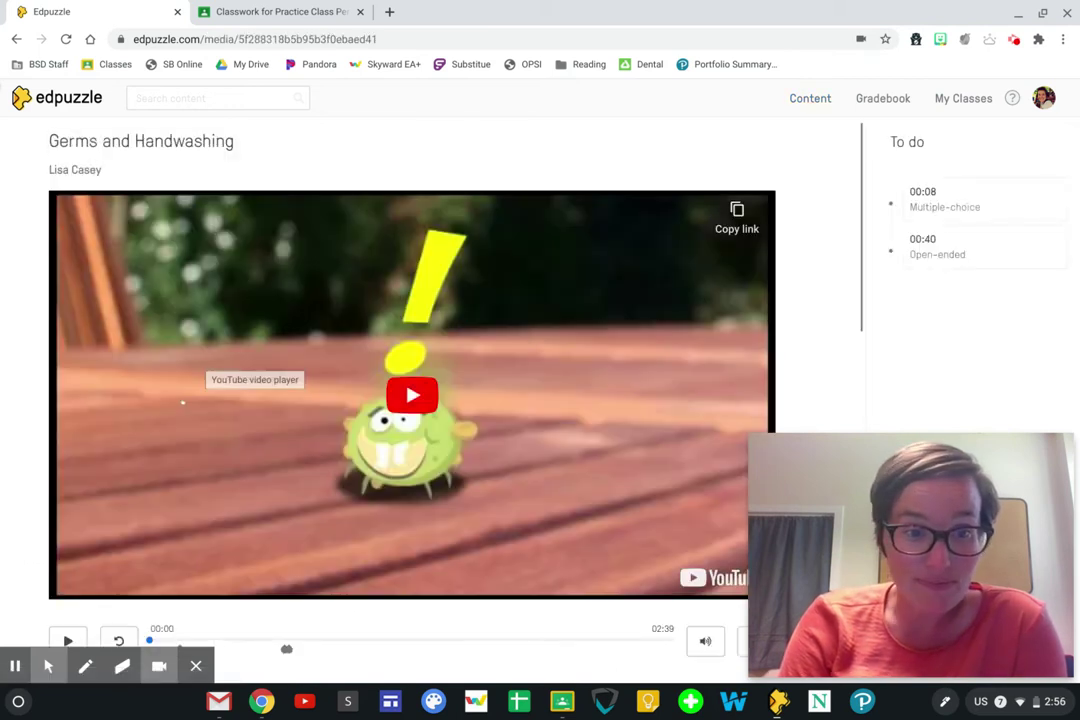
pyautogui.moveTo(933, 495)
pyautogui.mouseDown()
pyautogui.moveTo(413, 495)
pyautogui.moveTo(381, 524)
pyautogui.mouseUp()
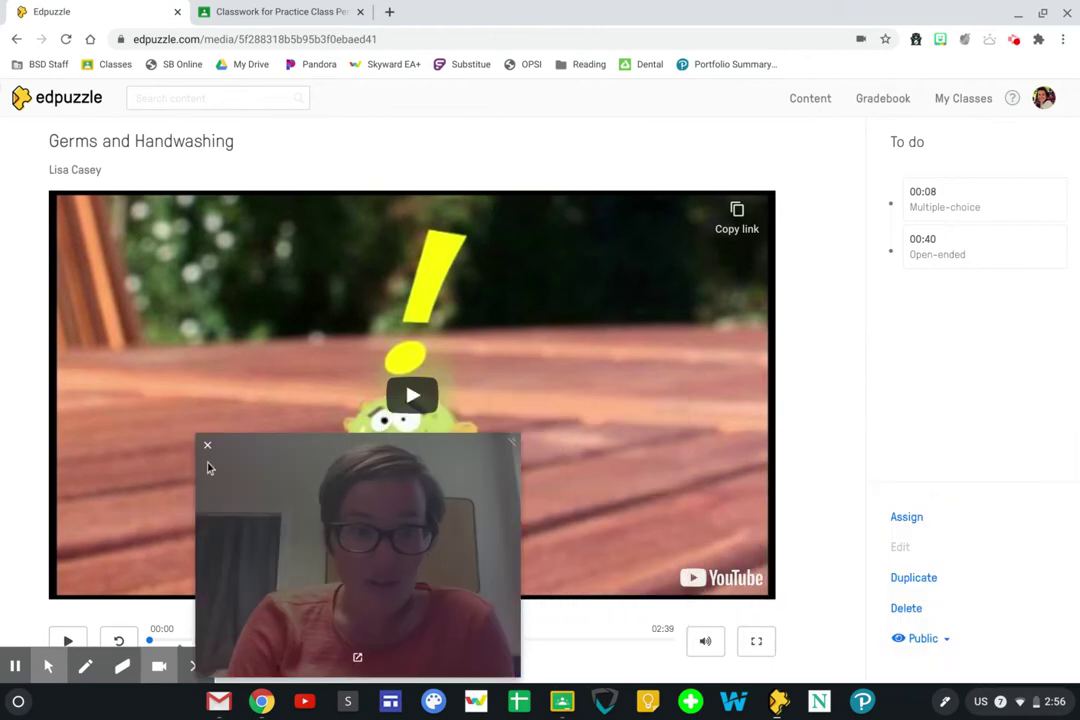
pyautogui.moveTo(509, 452); pyautogui.dragTo(413, 516)
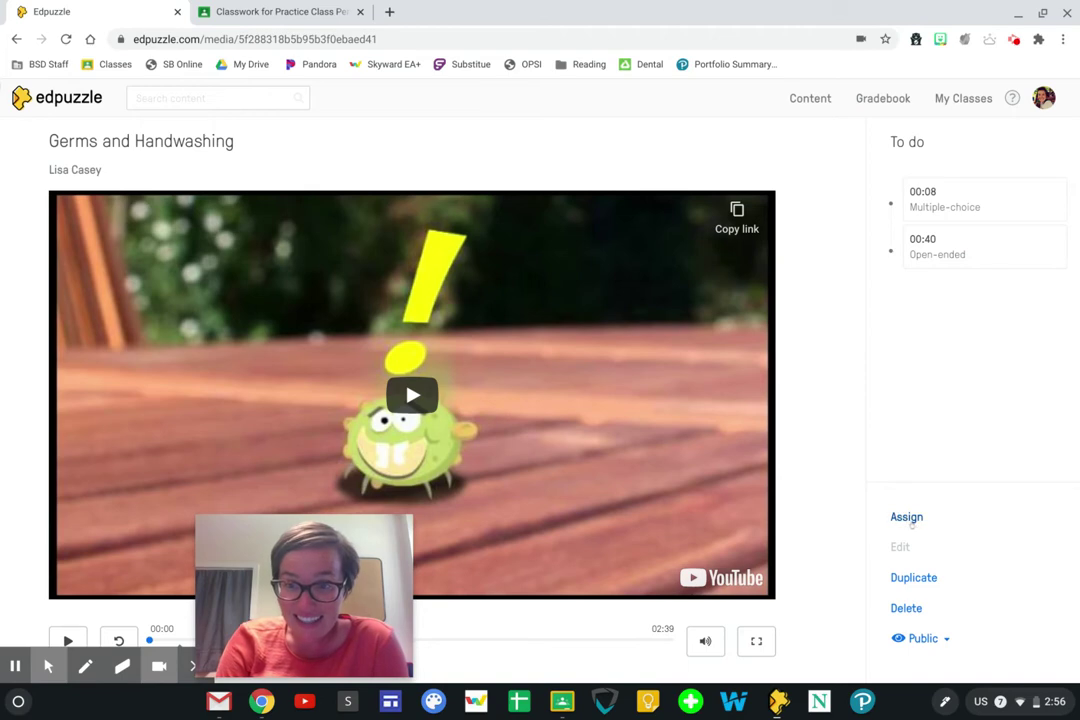
# Open the video's assignment options, including its public links, and select Practice Class as the class to assign
pyautogui.click(908, 518)
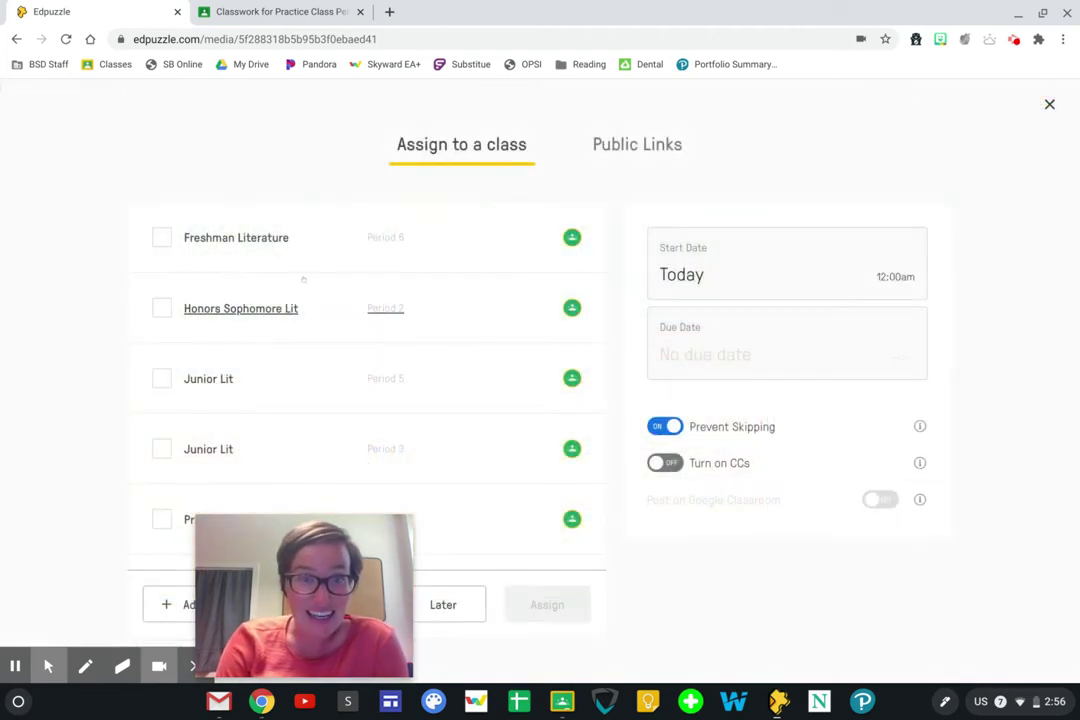
pyautogui.click(665, 145)
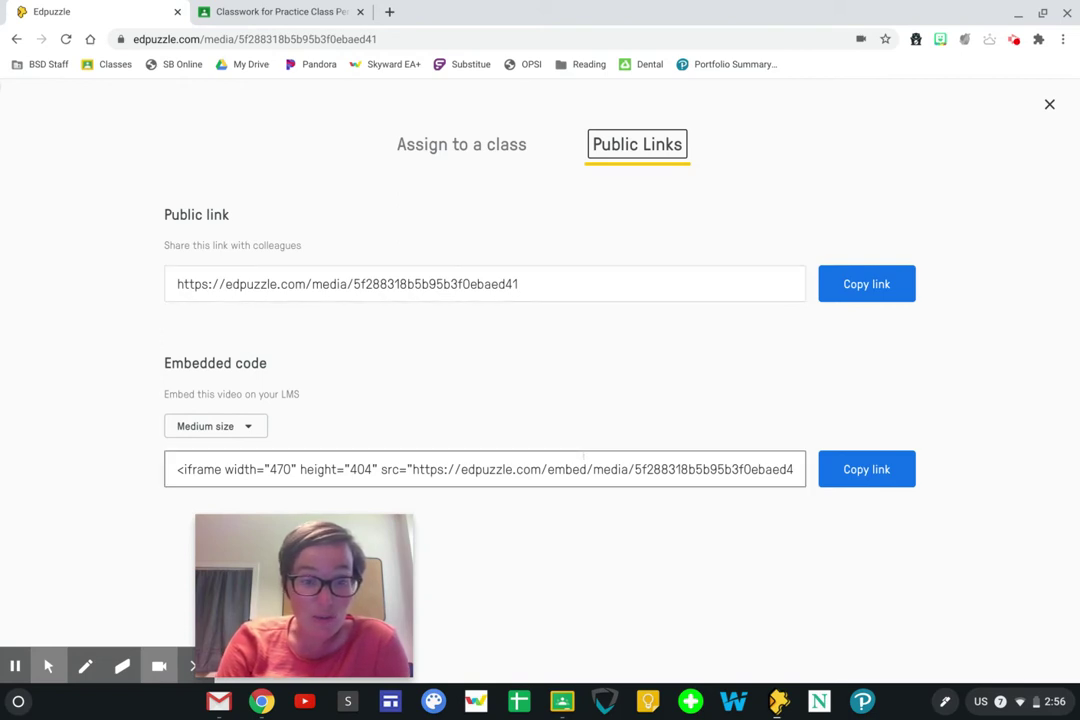
pyautogui.click(481, 144)
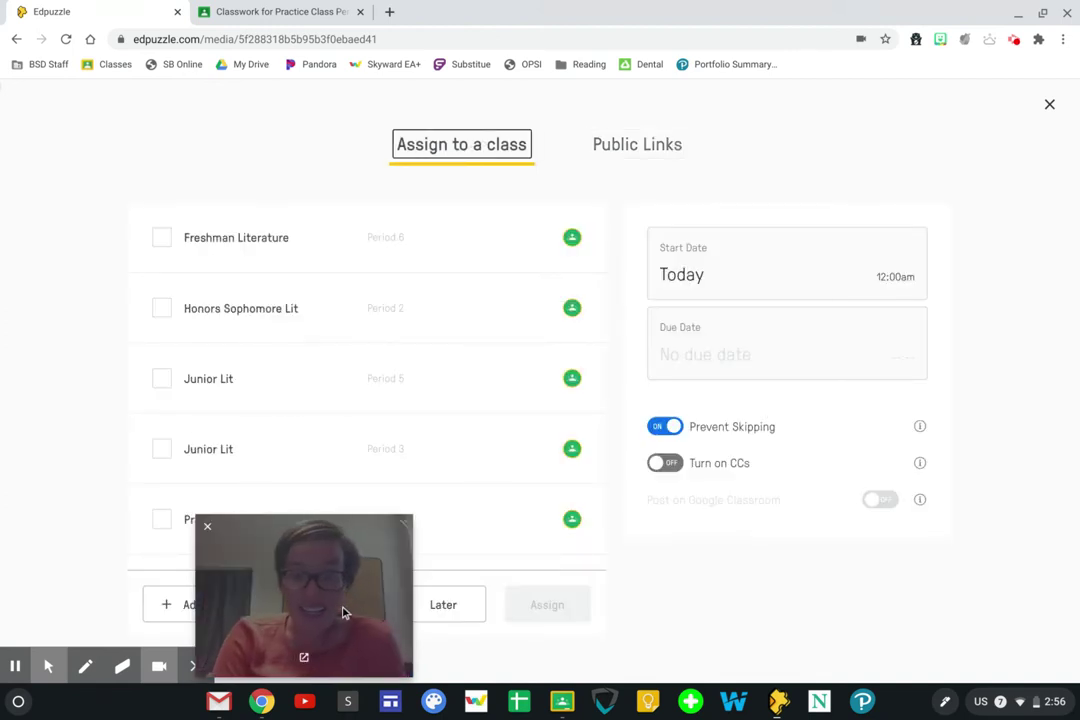
pyautogui.scroll(-1, 388, 519)
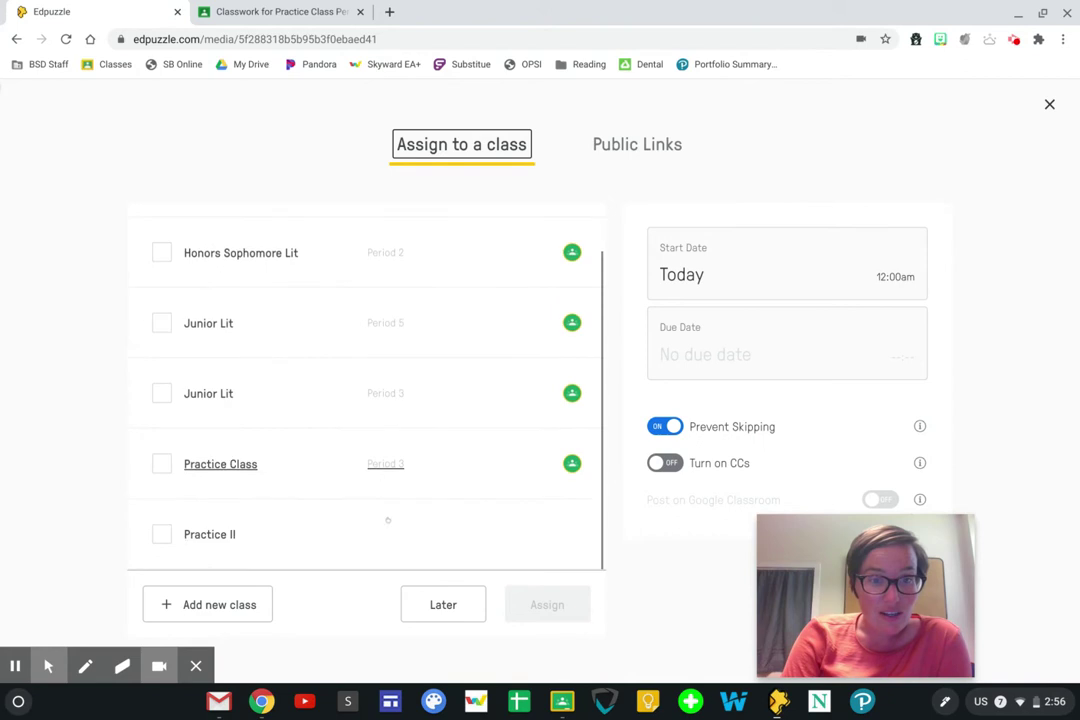
pyautogui.click(162, 464)
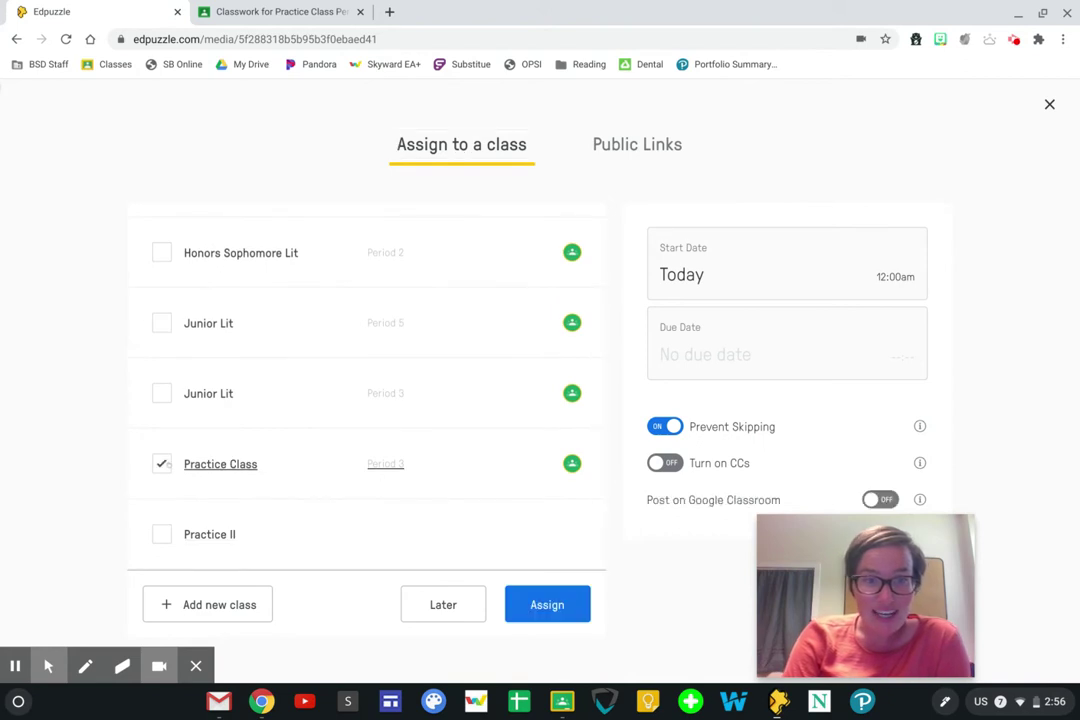
# Try a due date of August 7, 2020 for the assignment
pyautogui.click(757, 278)
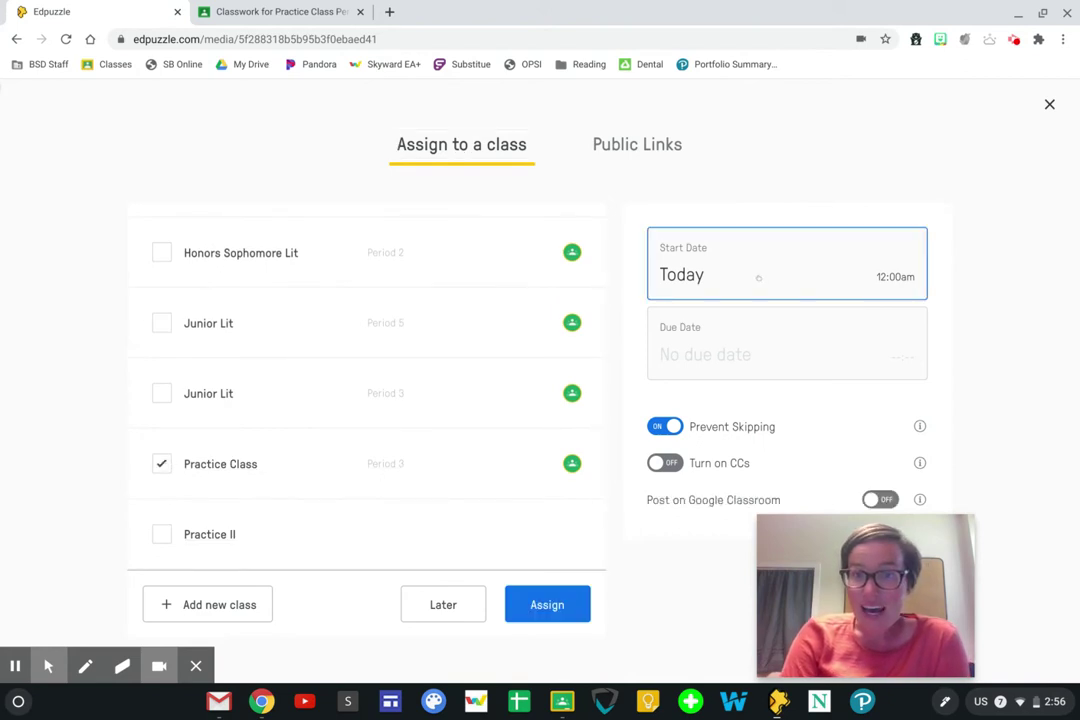
pyautogui.click(515, 481)
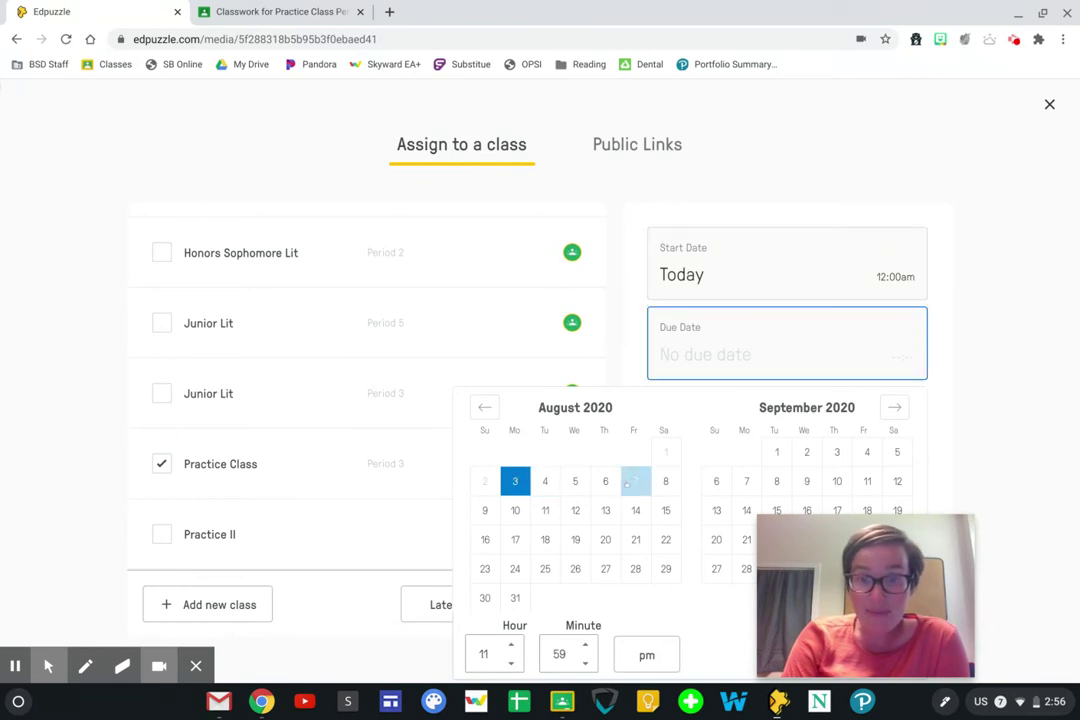
pyautogui.click(633, 481)
pyautogui.click(994, 271)
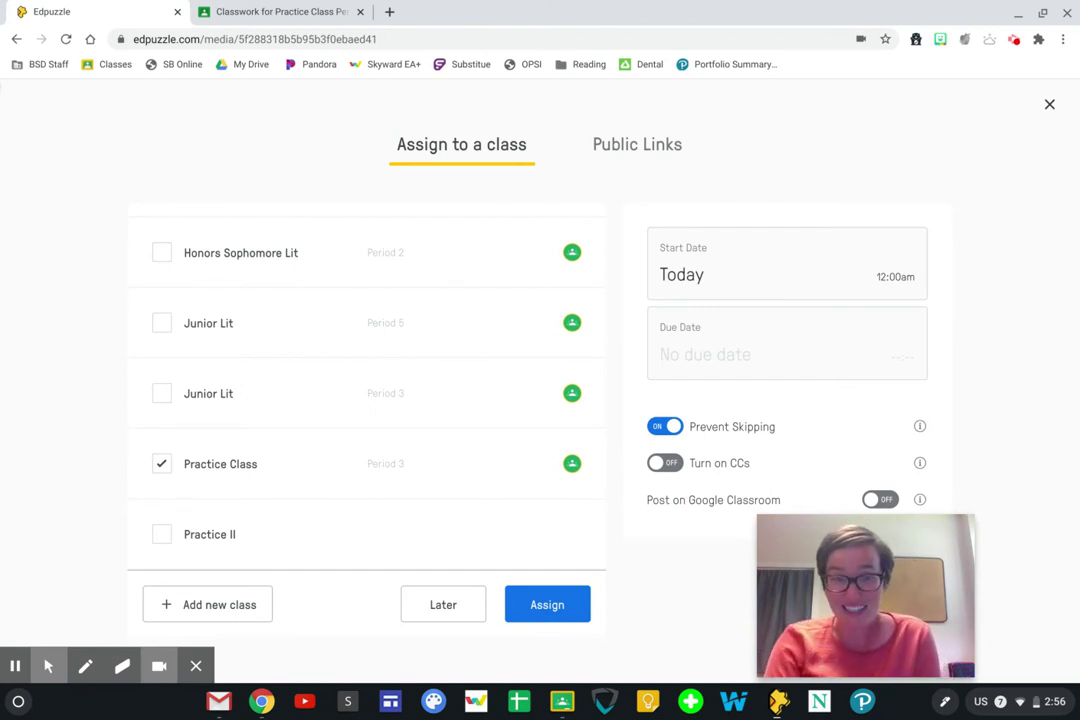
# Turn on CCs and posting on Google Classroom, and assign the video to Practice Class
pyautogui.click(664, 463)
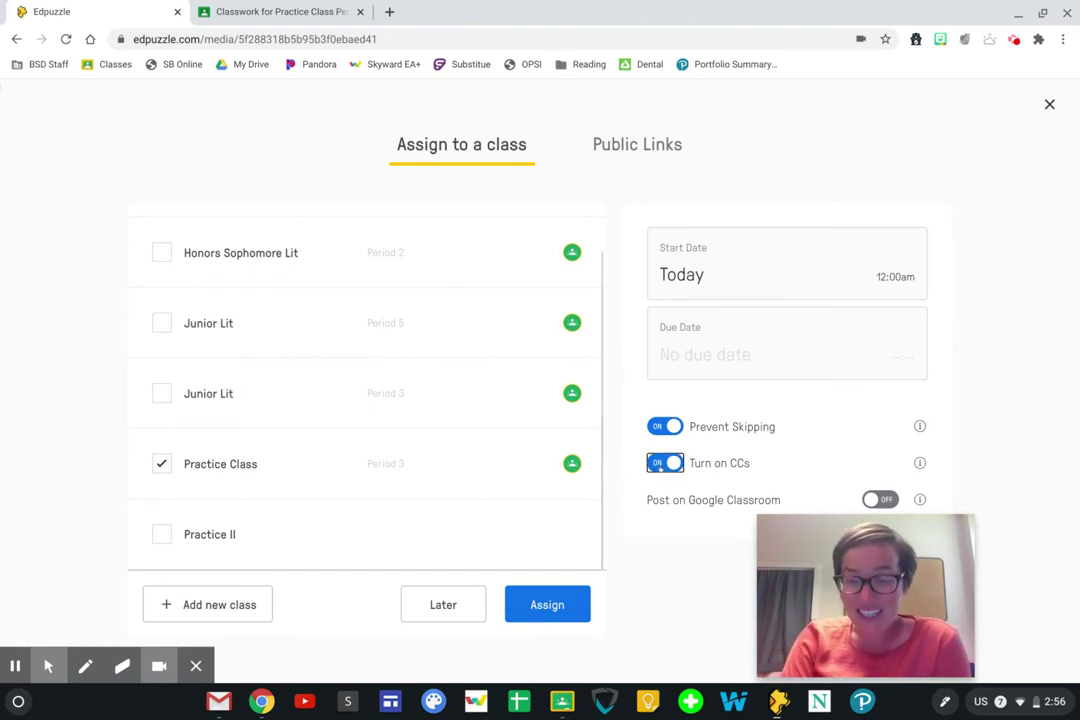
pyautogui.click(880, 499)
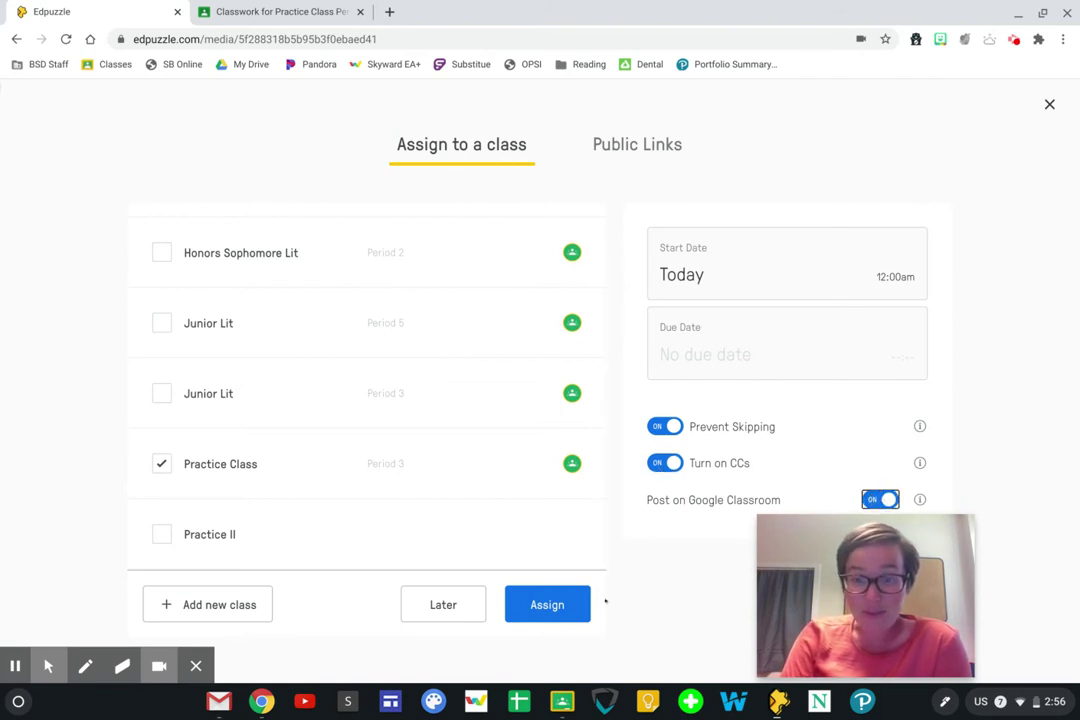
pyautogui.scroll(2, 188, 393)
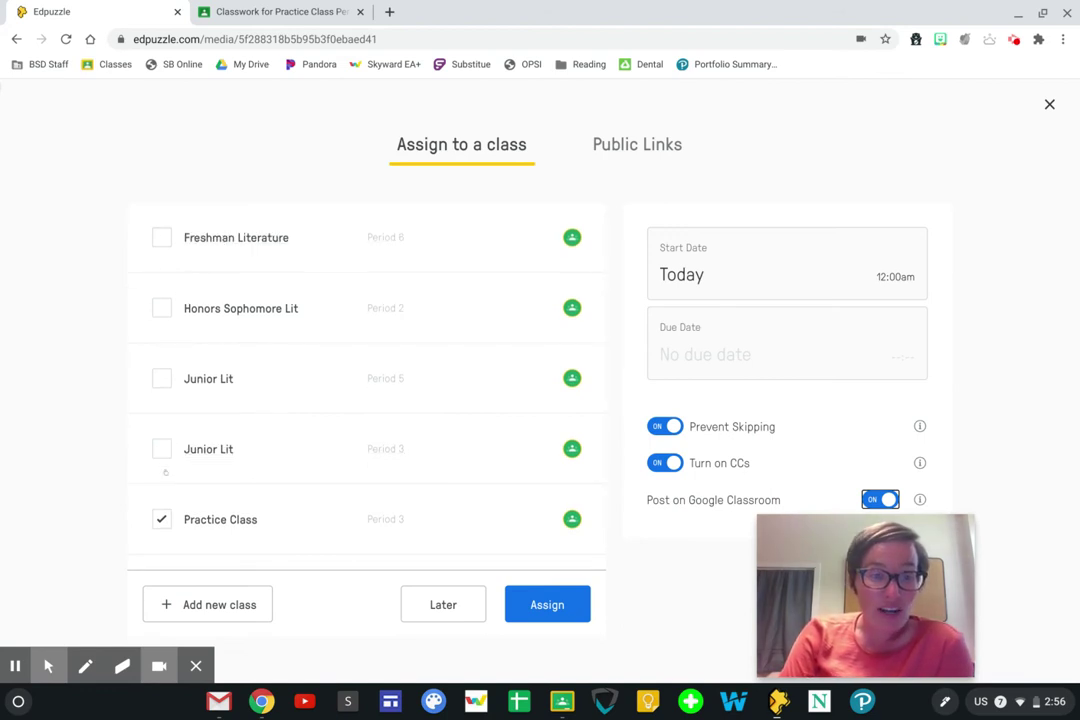
pyautogui.scroll(-1, 200, 380)
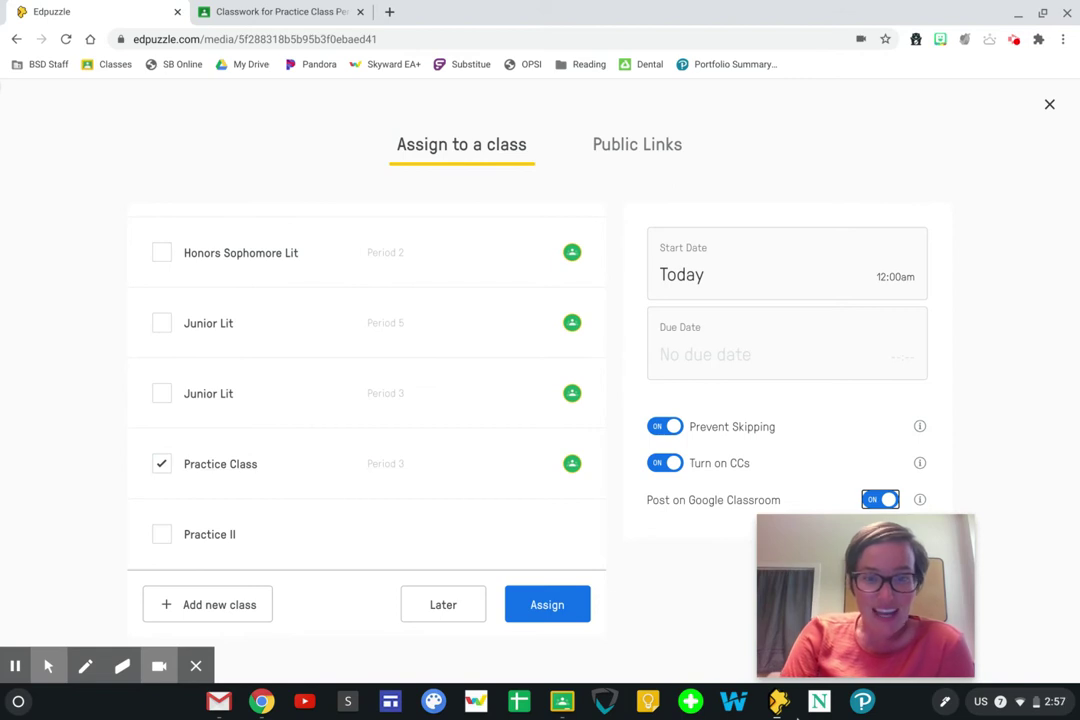
pyautogui.click(560, 605)
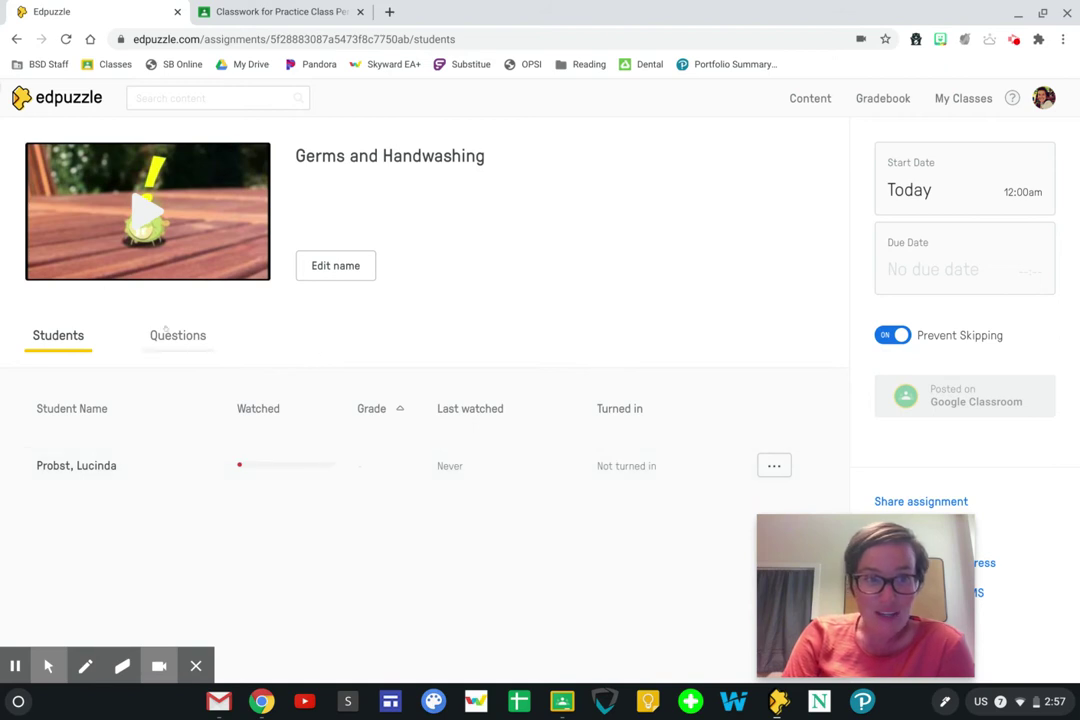
# Review the questions embedded in the Germs and Handwashing assignment
pyautogui.click(175, 336)
pyautogui.scroll(-2, 318, 408)
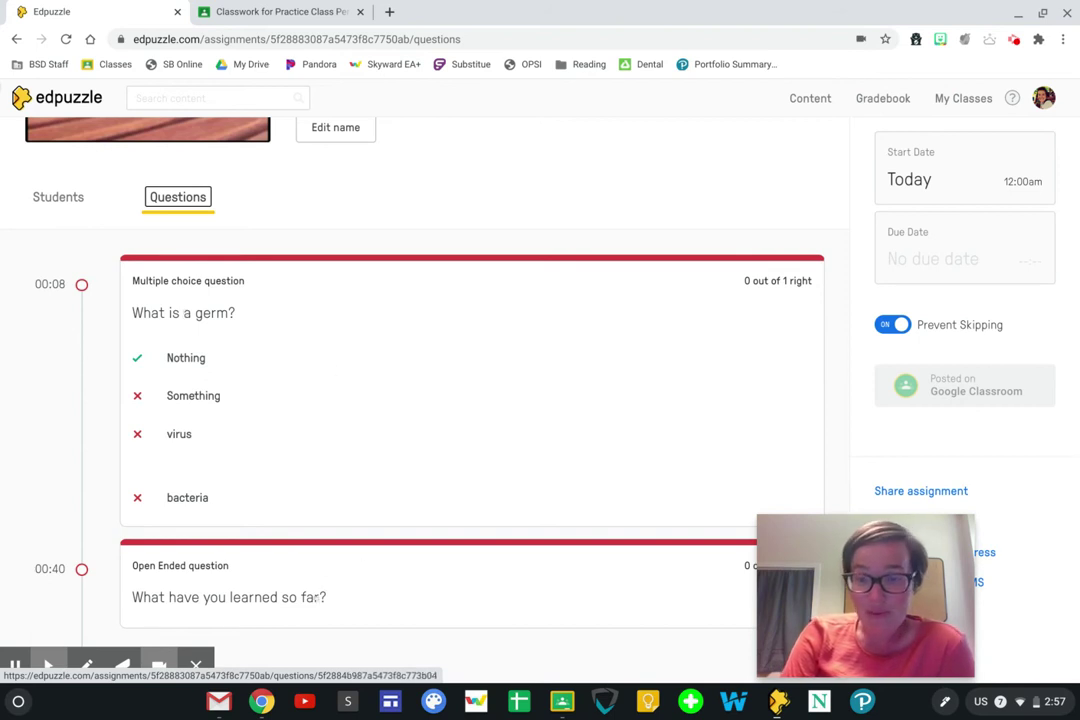
pyautogui.scroll(2, 316, 597)
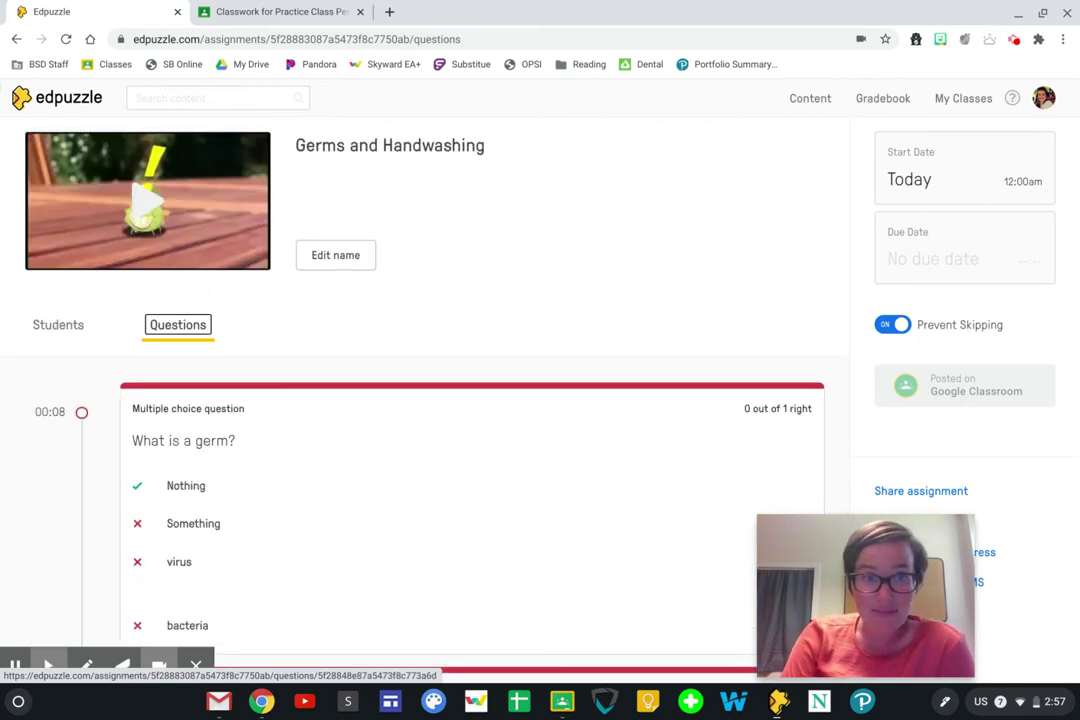
# Switch to Google Classroom, edit the Edpuzzle | Germs and Handwashing assignment, and set its due date to Friday, August 7
pyautogui.click(302, 11)
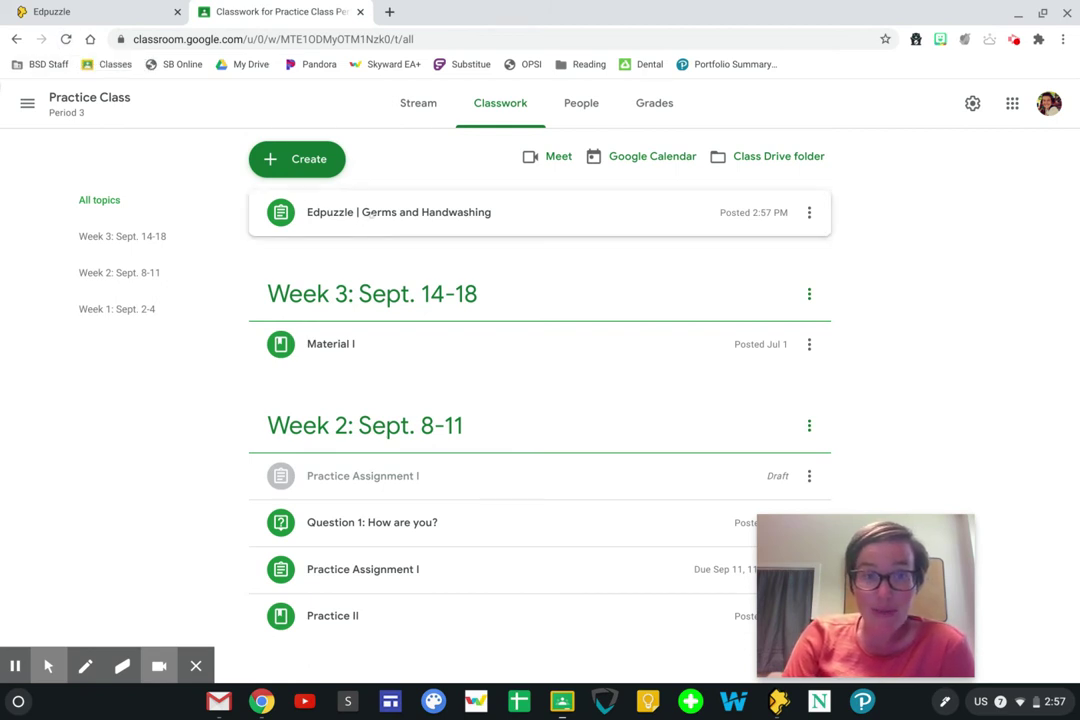
pyautogui.click(807, 214)
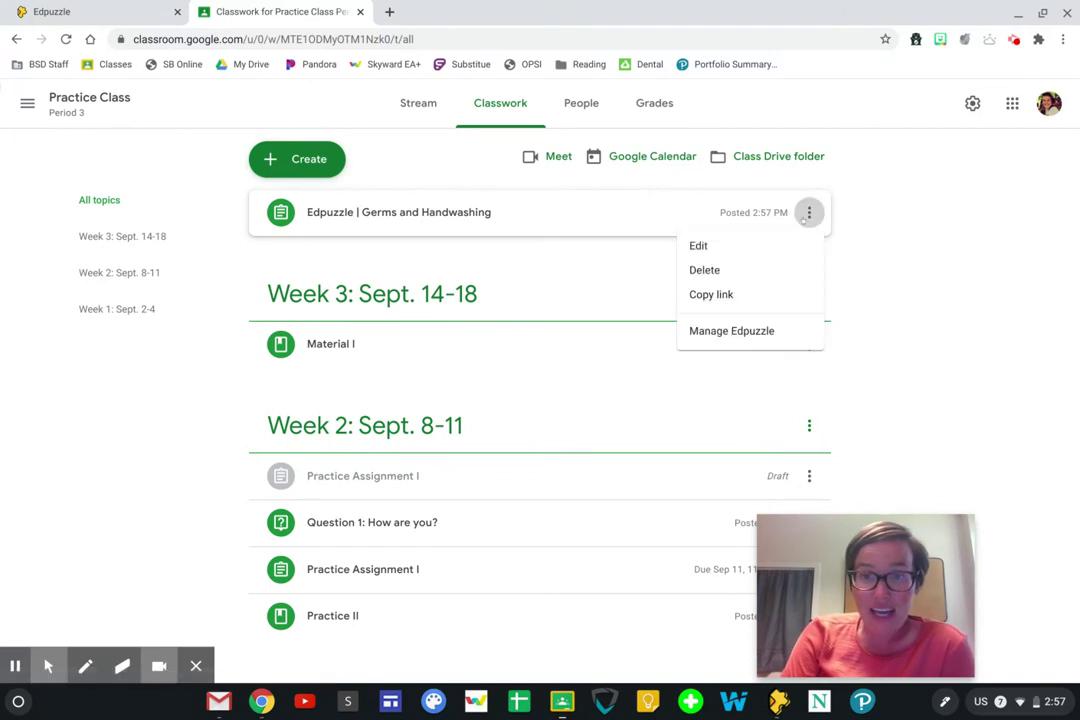
pyautogui.click(699, 242)
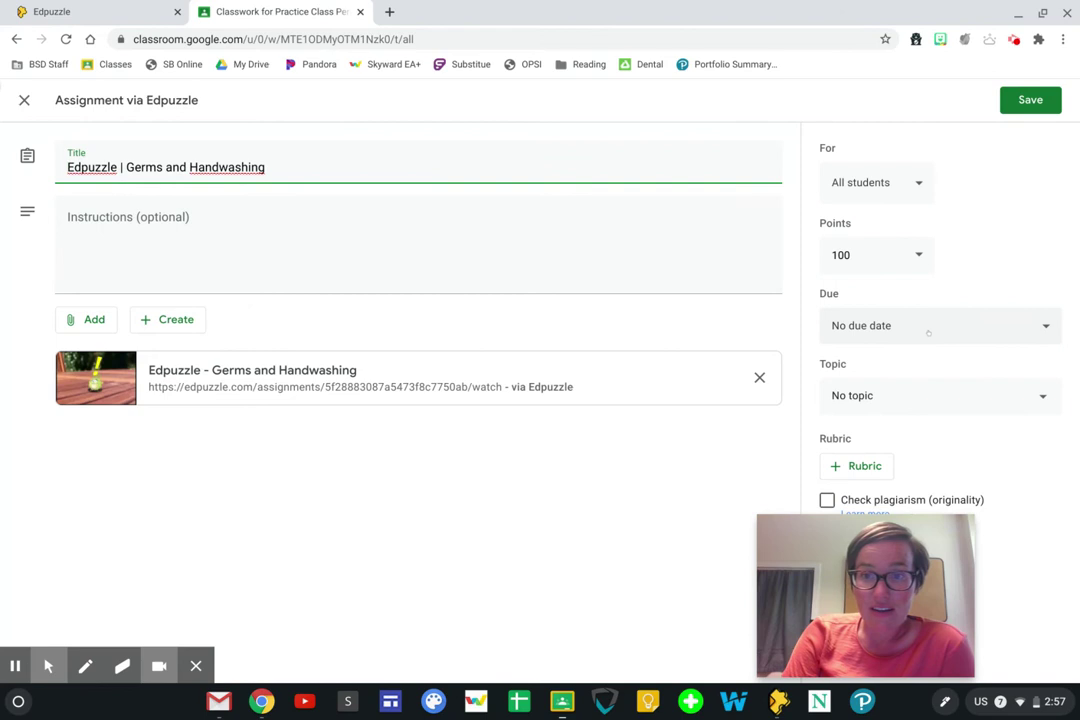
pyautogui.click(928, 330)
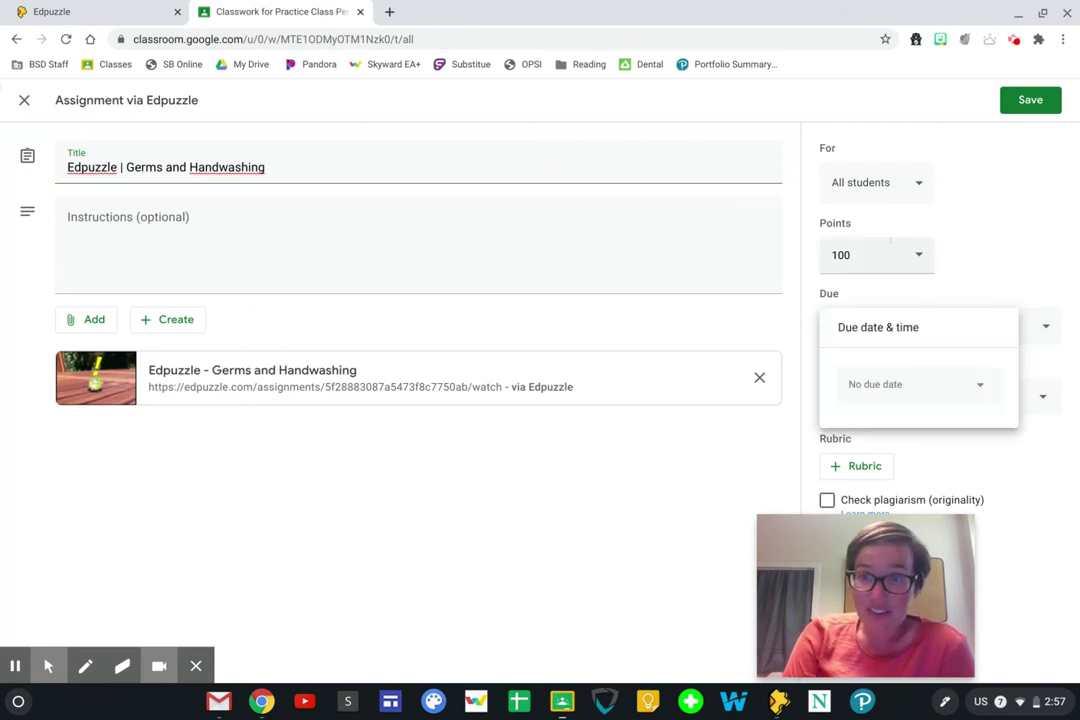
pyautogui.click(893, 390)
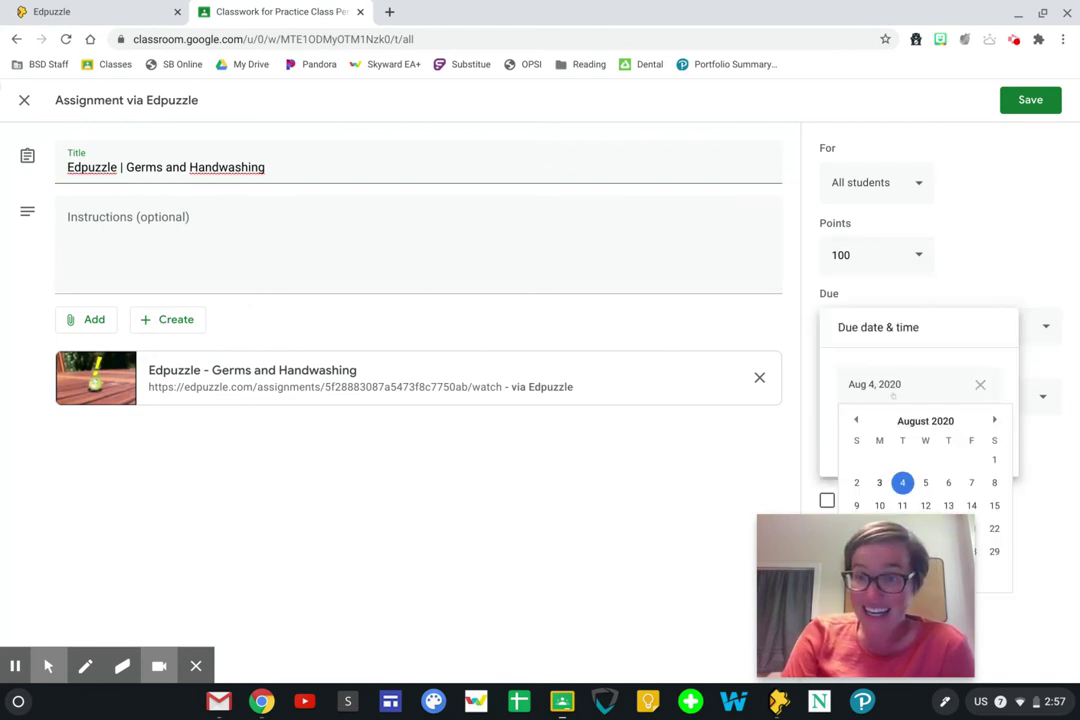
pyautogui.click(971, 482)
pyautogui.click(1049, 467)
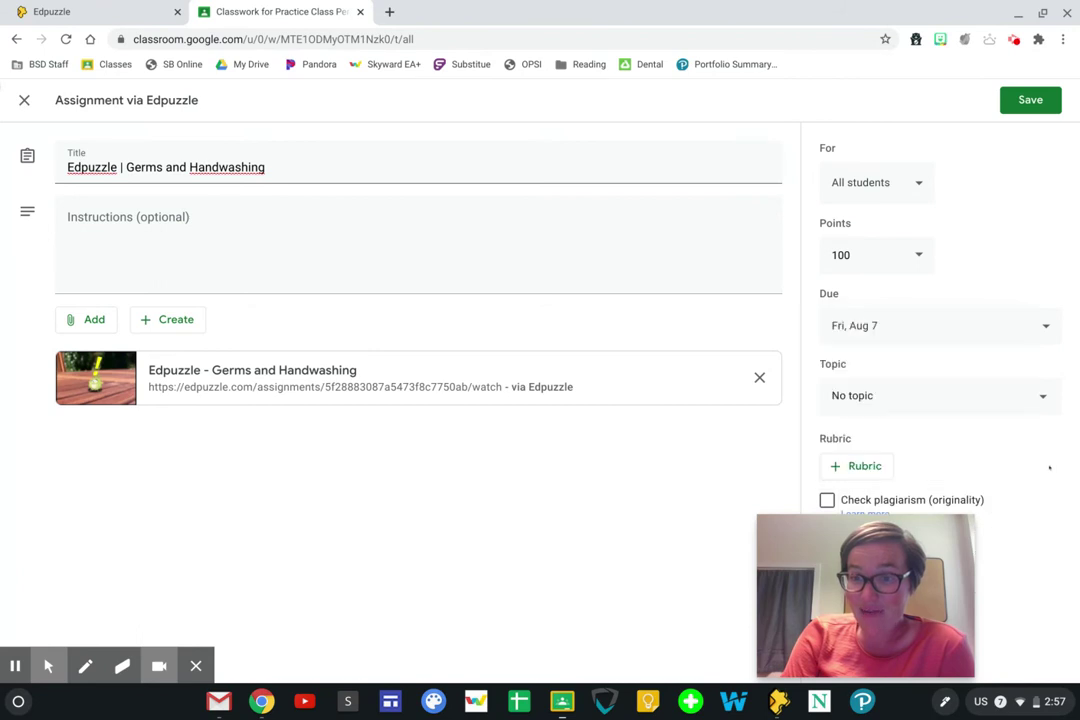
# Assign the topic Week 1: Sept. 2-4 to the Germs and Handwashing assignment and save the edits
pyautogui.click(997, 399)
pyautogui.click(930, 484)
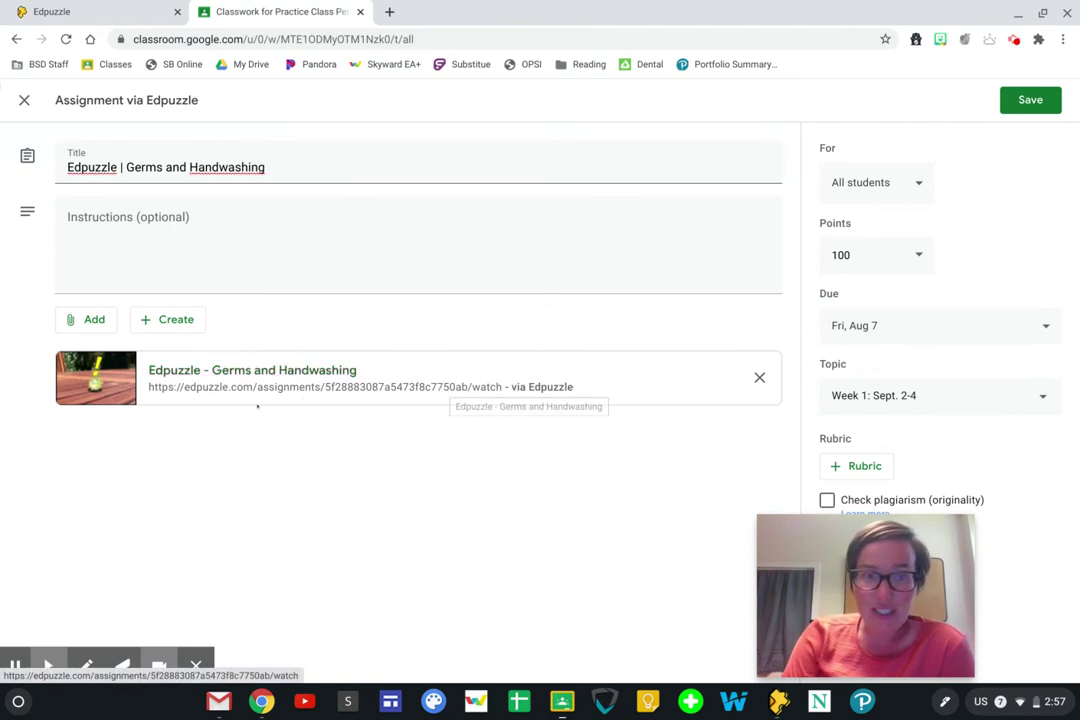
pyautogui.click(1014, 100)
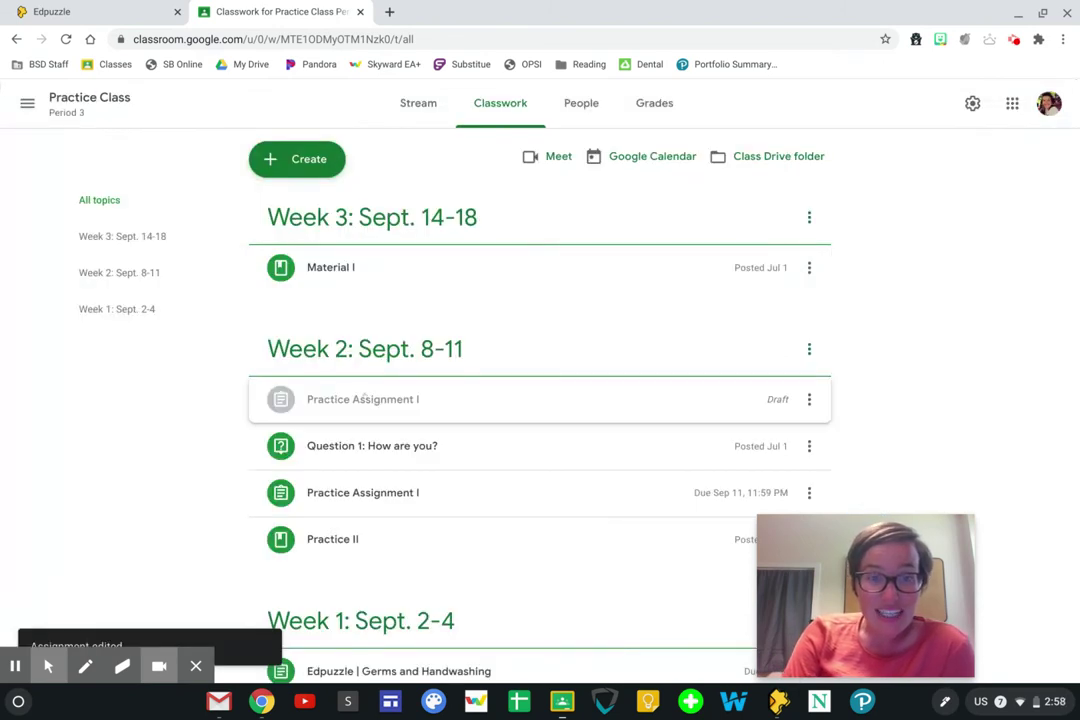
# Expand the Germs and Handwashing assignment under Week 1: Sept. 2-4 and open its attached Edpuzzle video
pyautogui.scroll(-3, 364, 393)
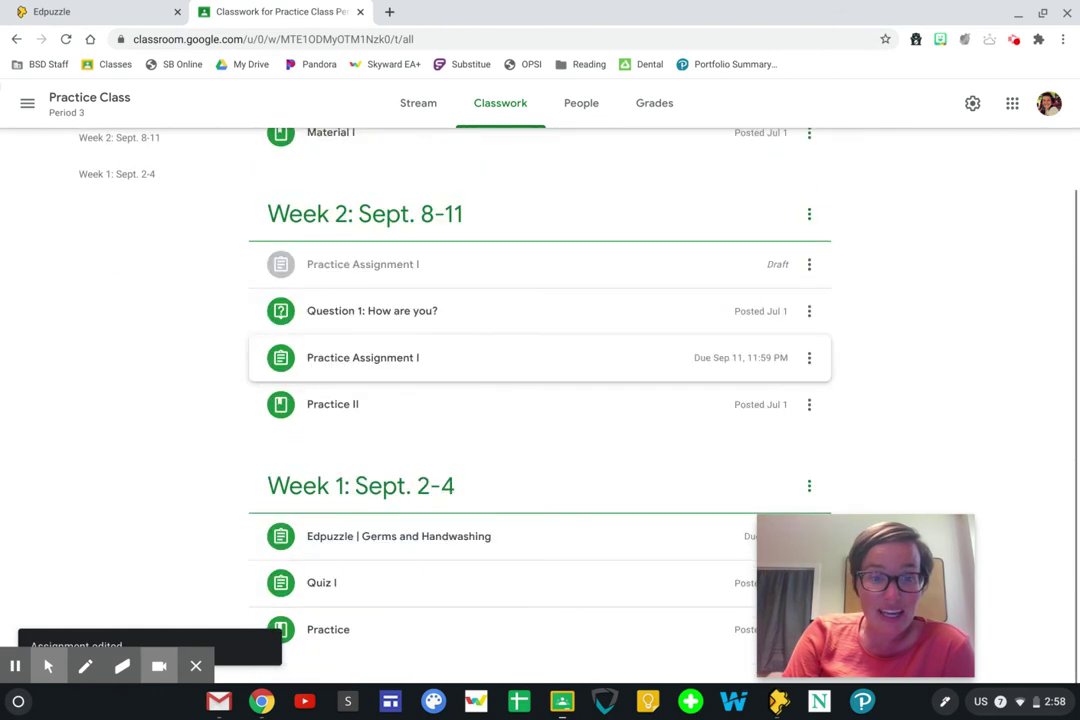
pyautogui.click(577, 536)
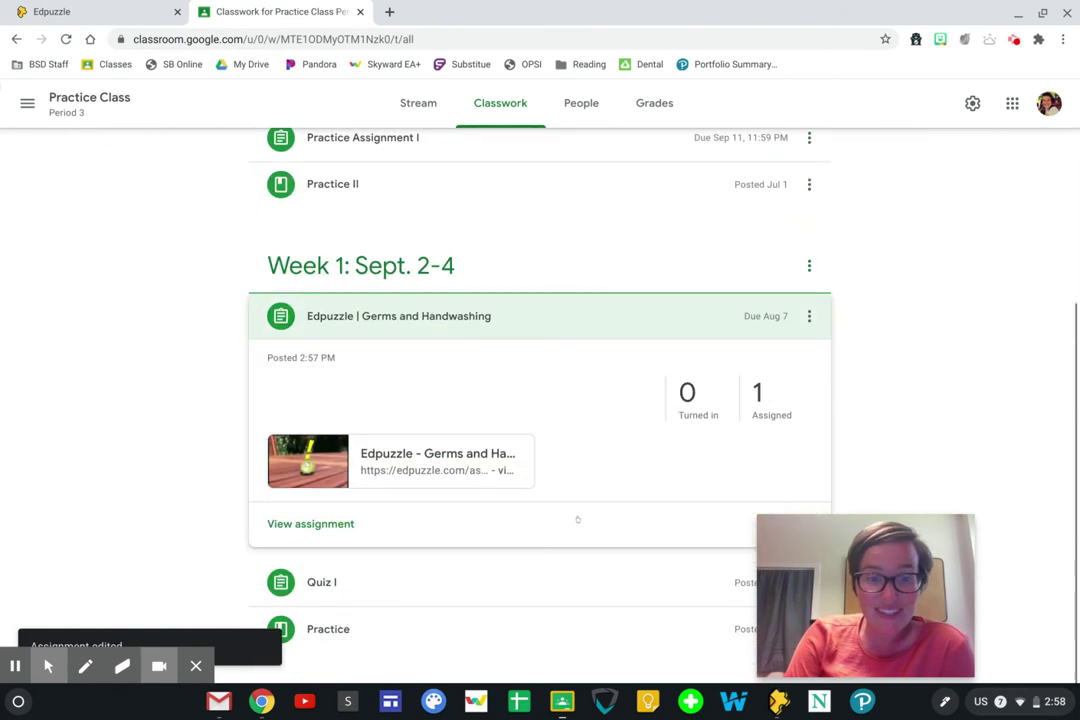
pyautogui.click(400, 472)
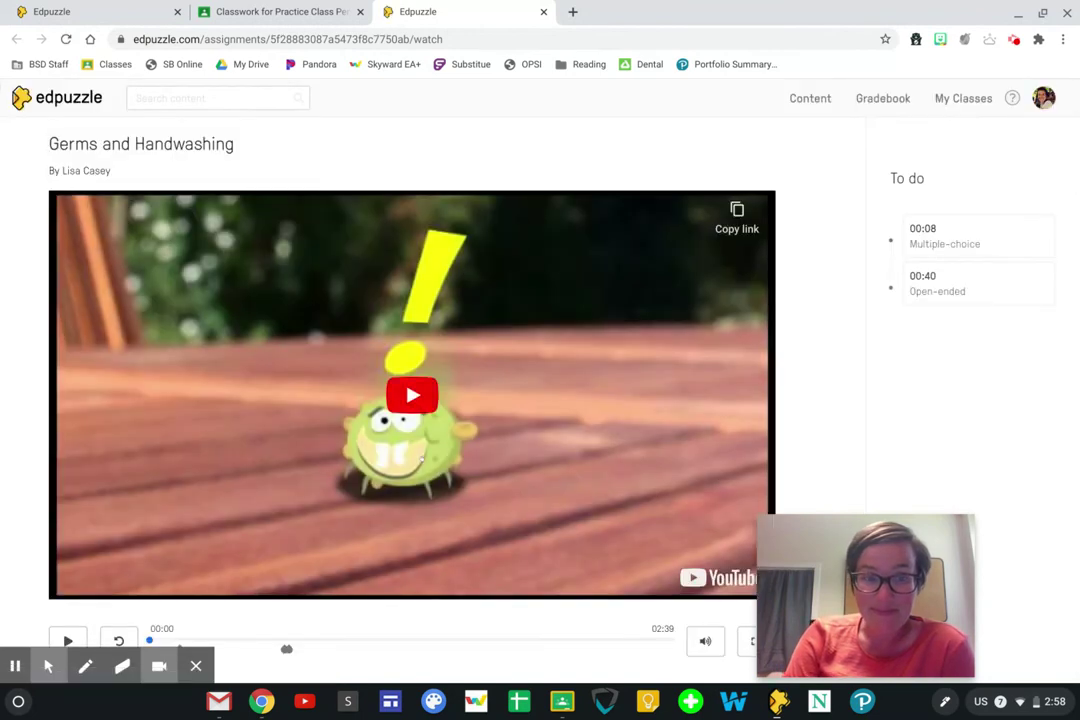
# Return to the Germs and Handwashing assignment's questions page in Edpuzzle and copy its direct assignment link from the sharing options
pyautogui.click(128, 12)
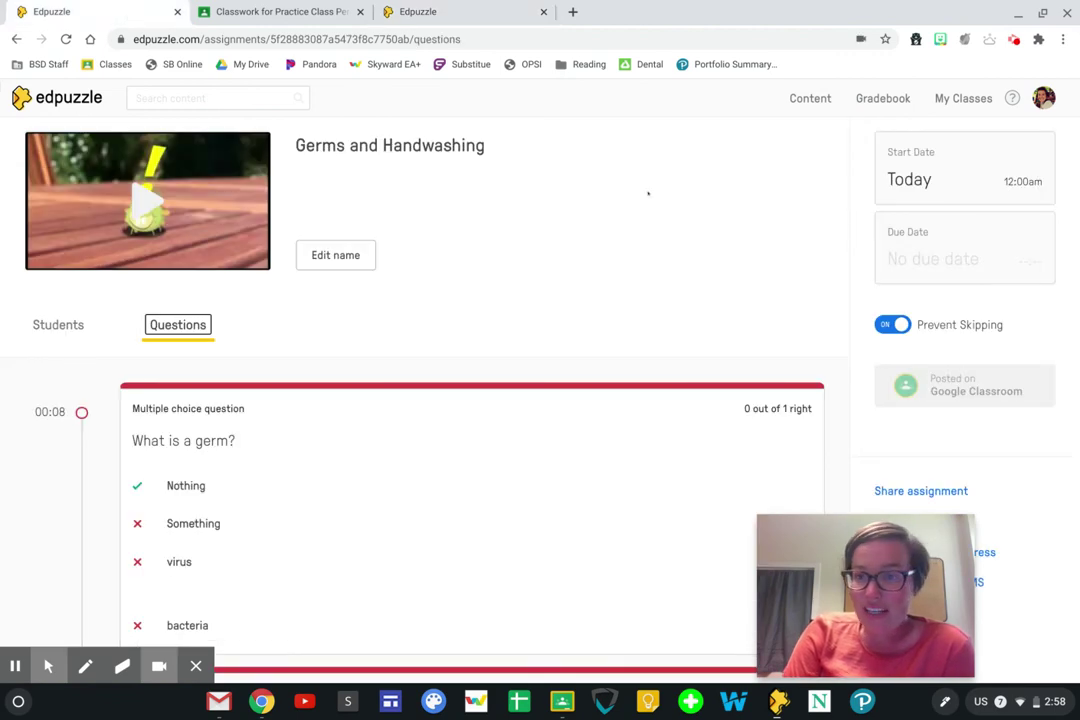
pyautogui.scroll(-2, 646, 192)
pyautogui.moveTo(887, 588); pyautogui.dragTo(600, 591)
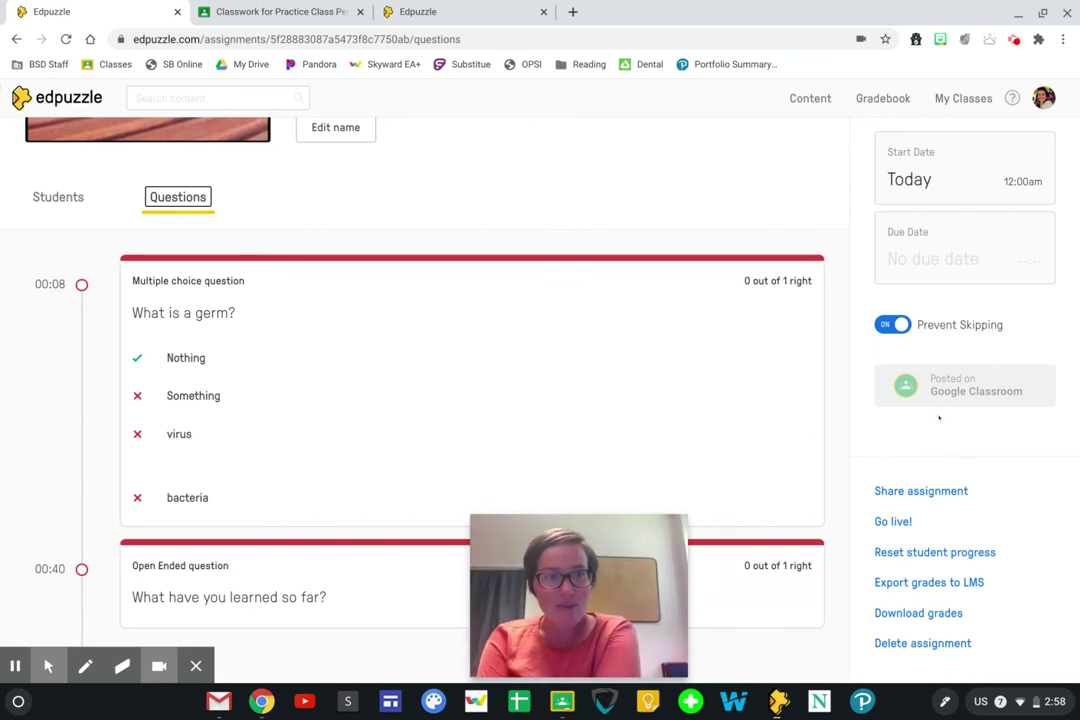
pyautogui.scroll(1, 970, 320)
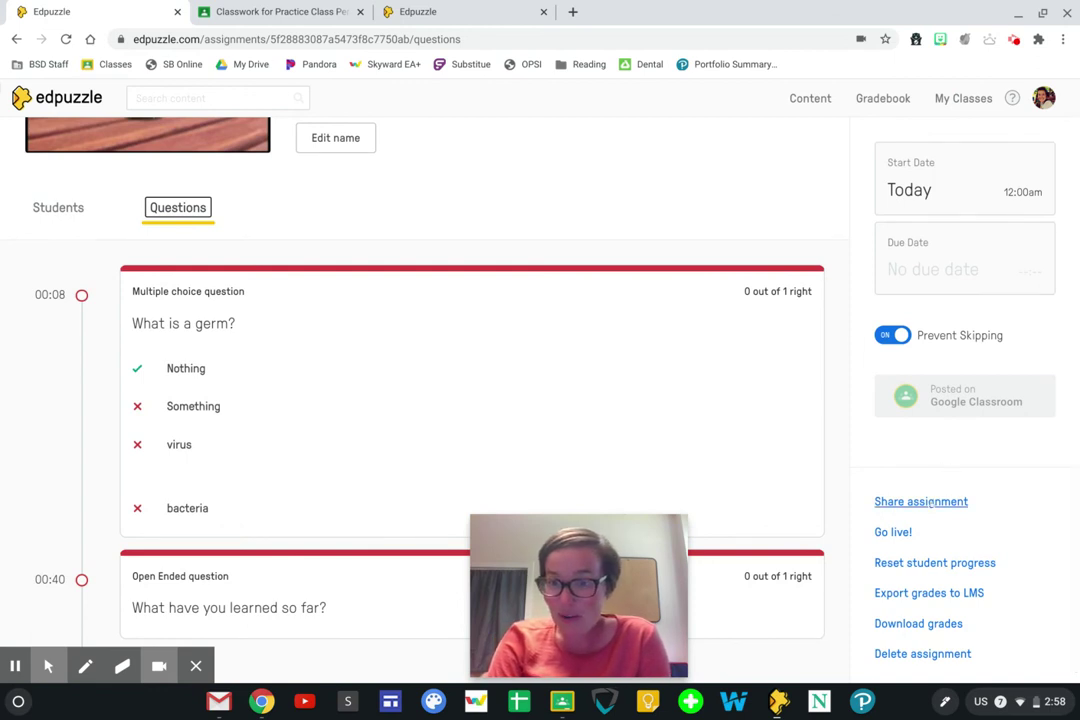
pyautogui.click(930, 503)
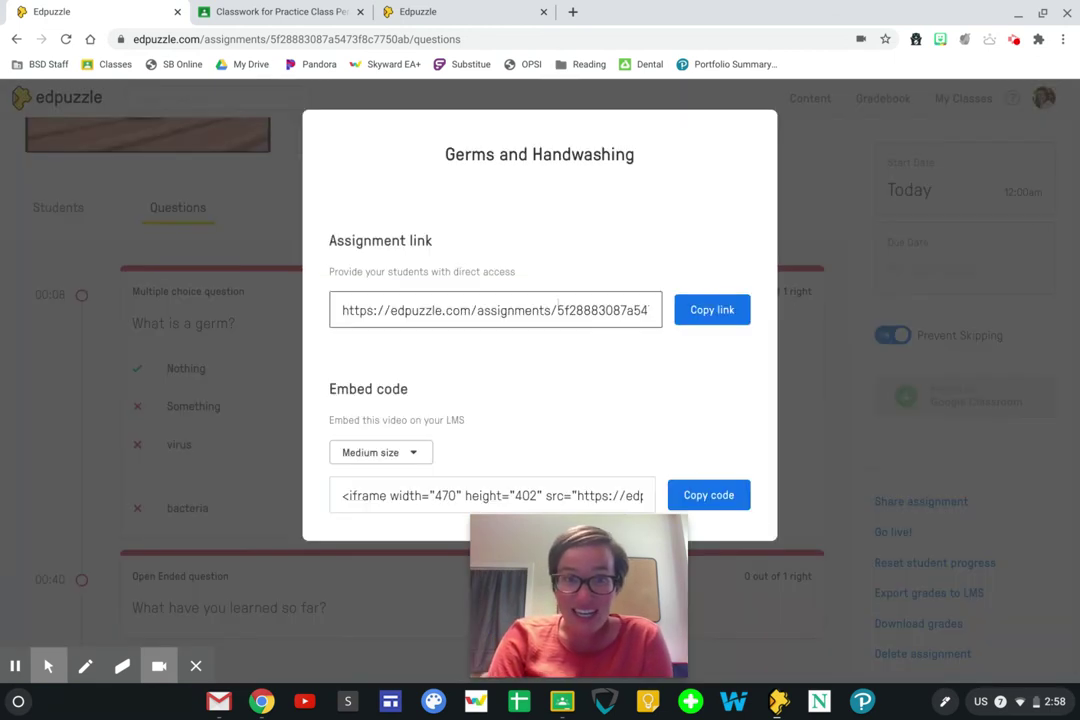
pyautogui.doubleClick(603, 310)
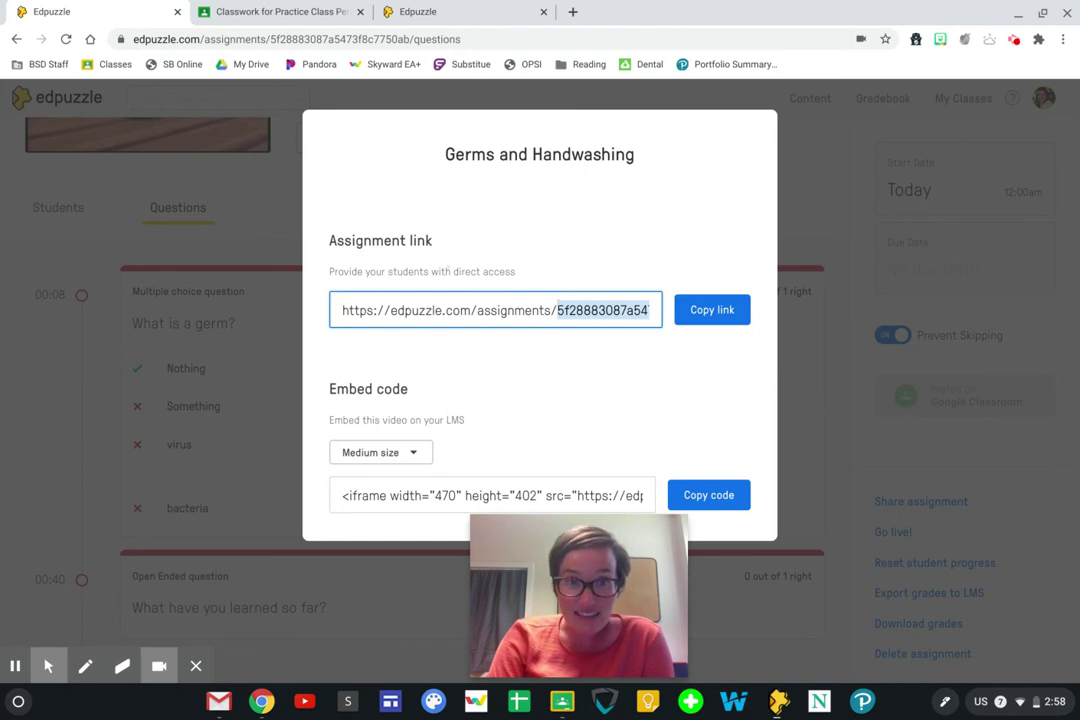
pyautogui.click(712, 312)
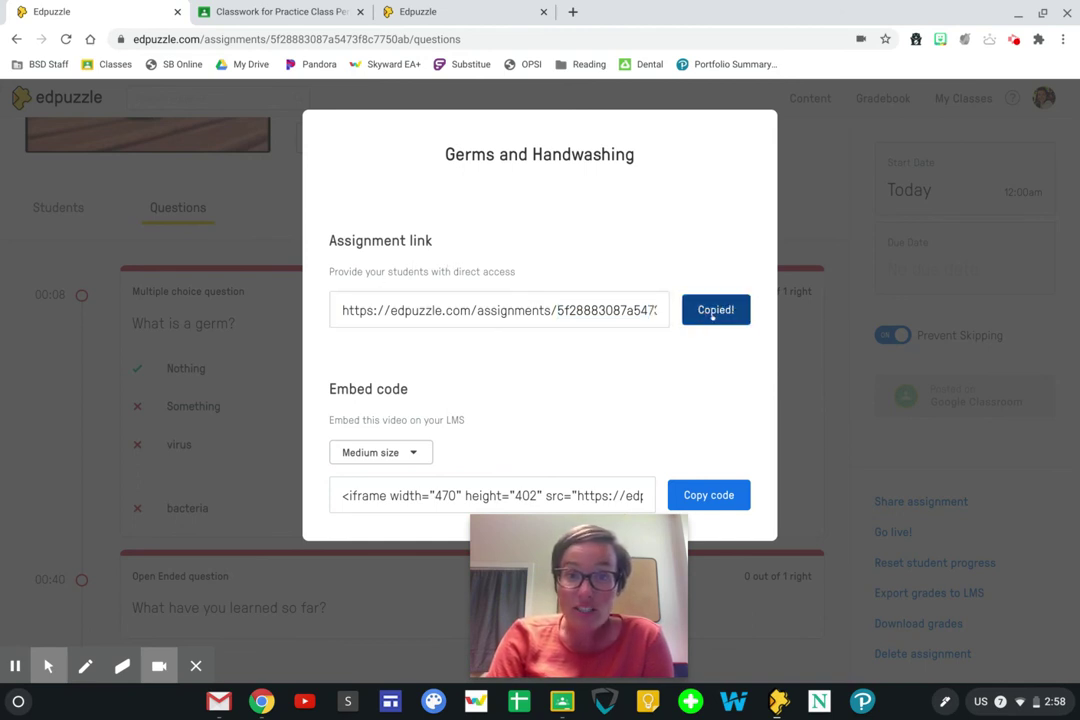
# Switch to Practice Class in Google Classroom and look at the types of classwork that can be created
pyautogui.click(305, 11)
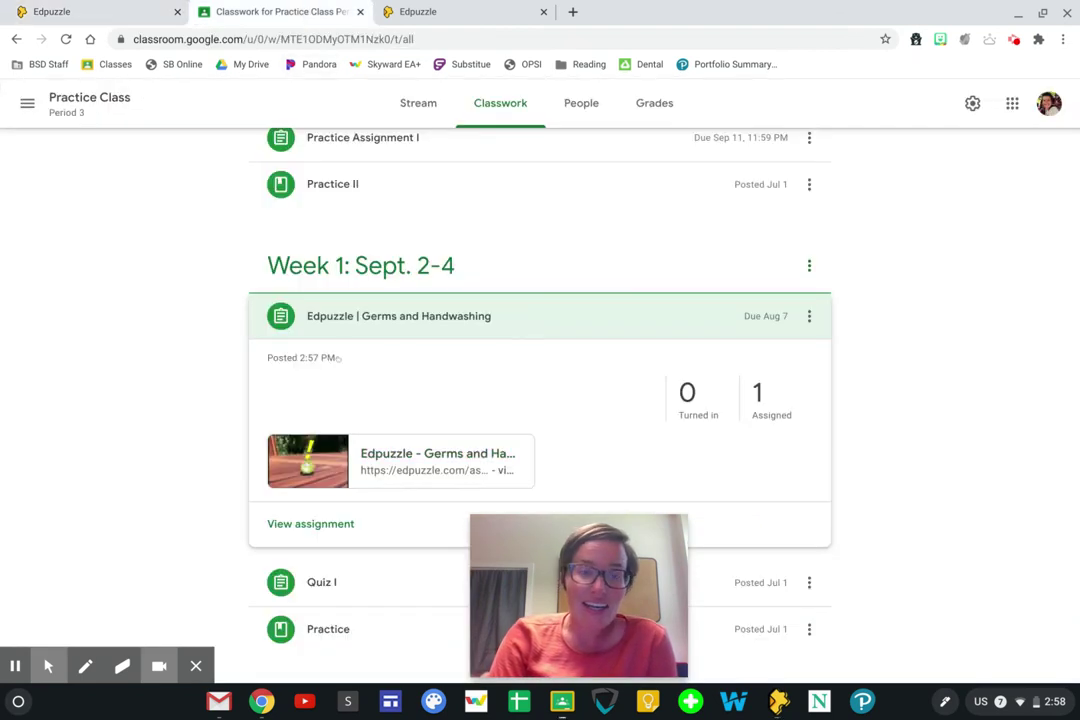
pyautogui.scroll(5, 388, 370)
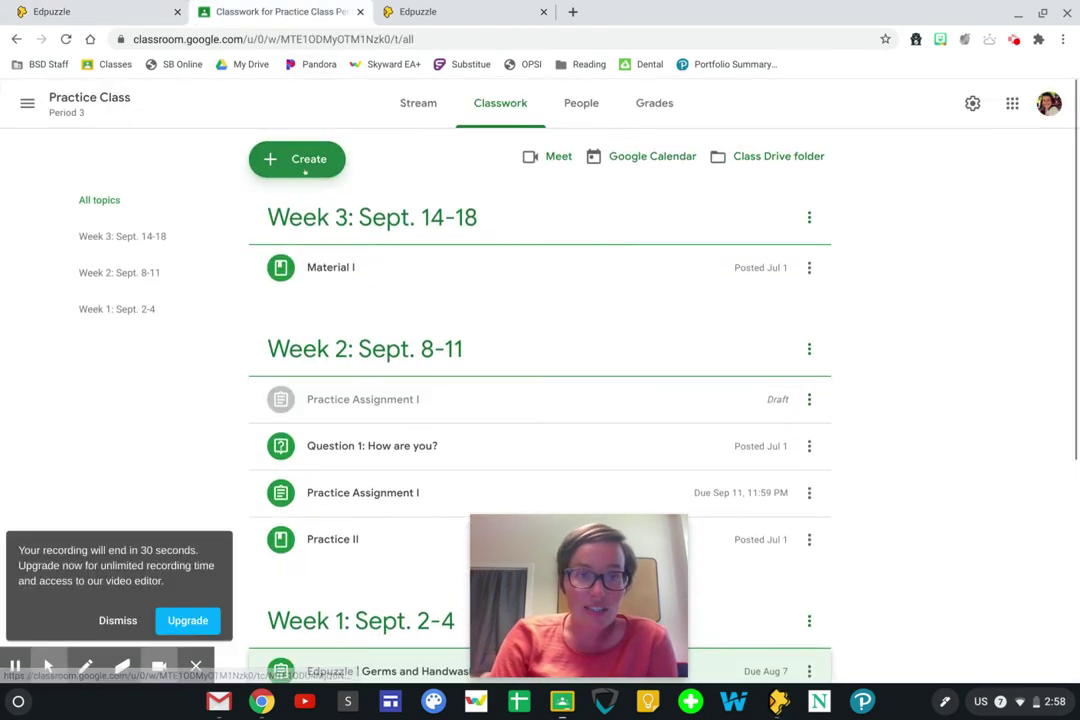
pyautogui.click(297, 159)
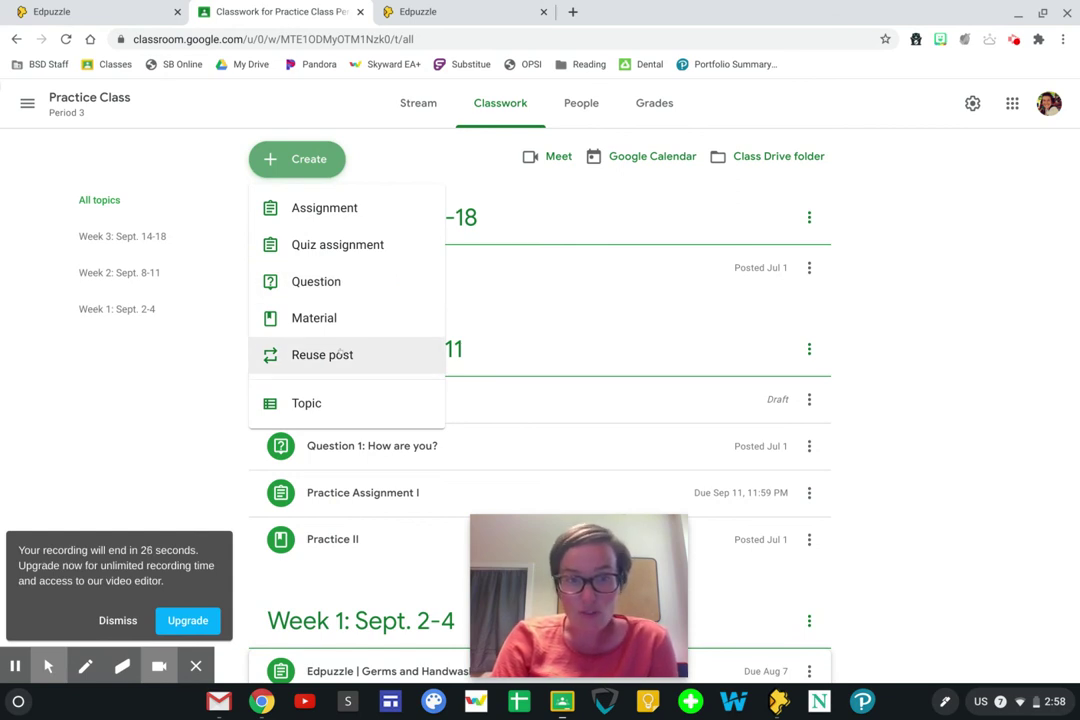
pyautogui.click(118, 620)
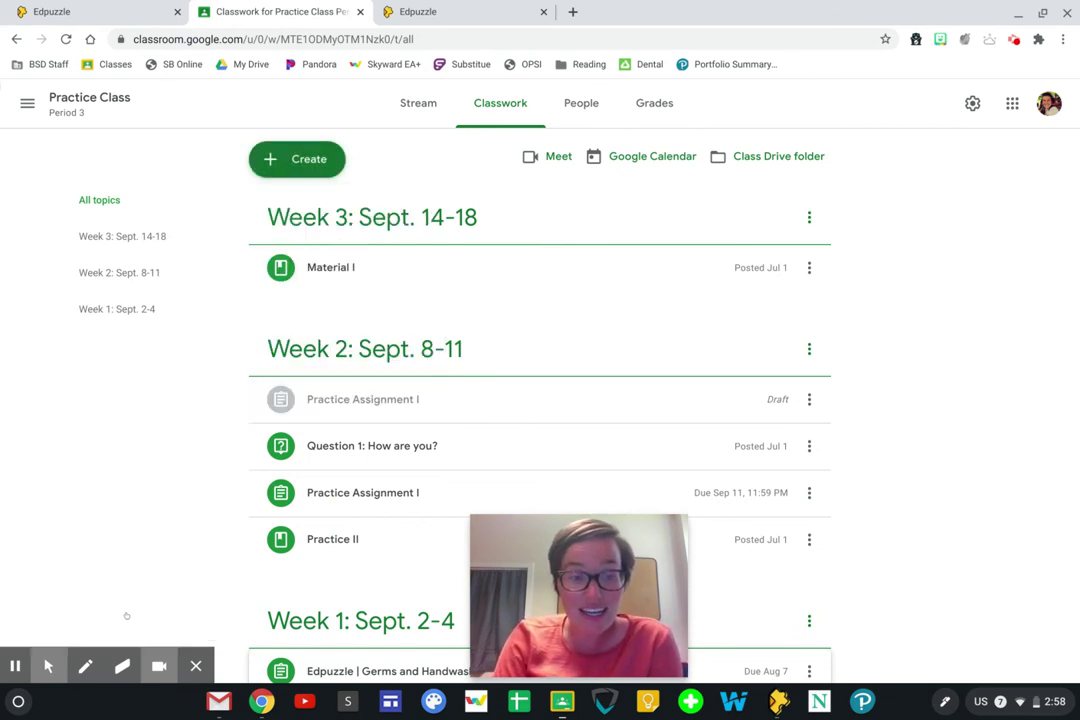
pyautogui.scroll(-5, 247, 440)
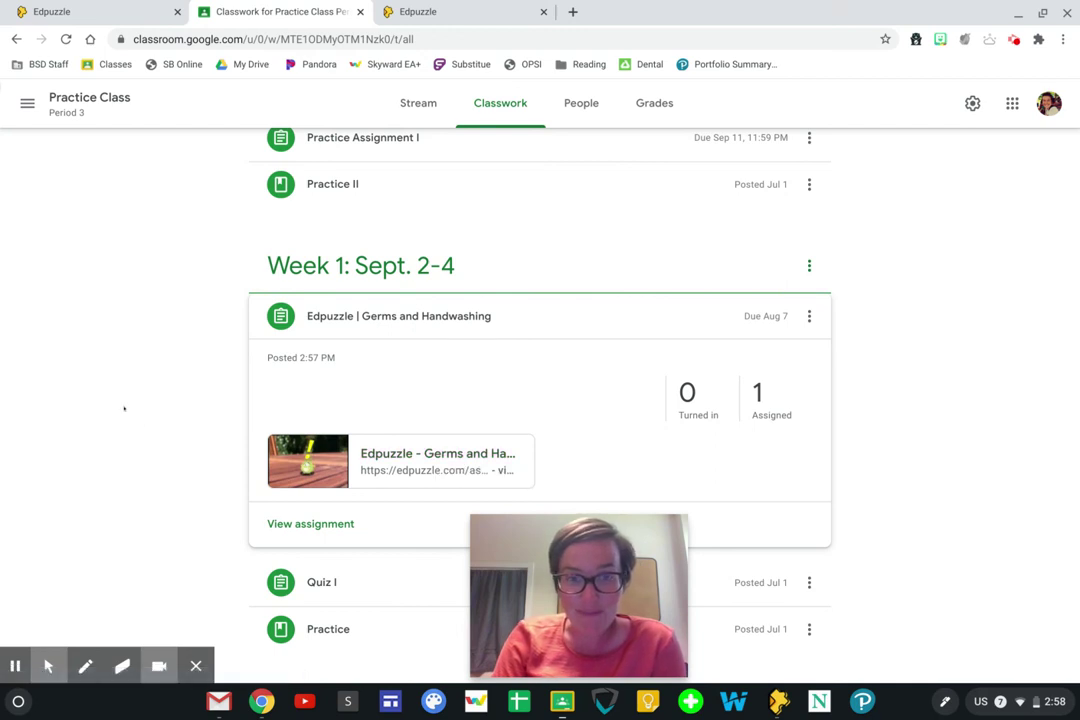
pyautogui.scroll(4, 124, 408)
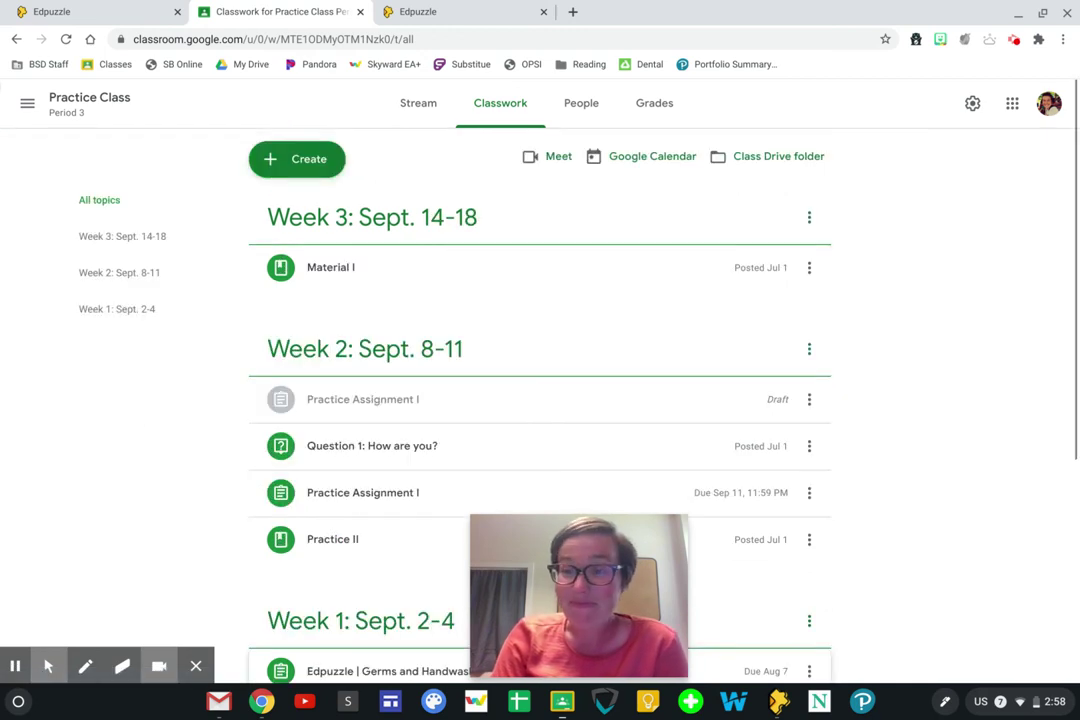